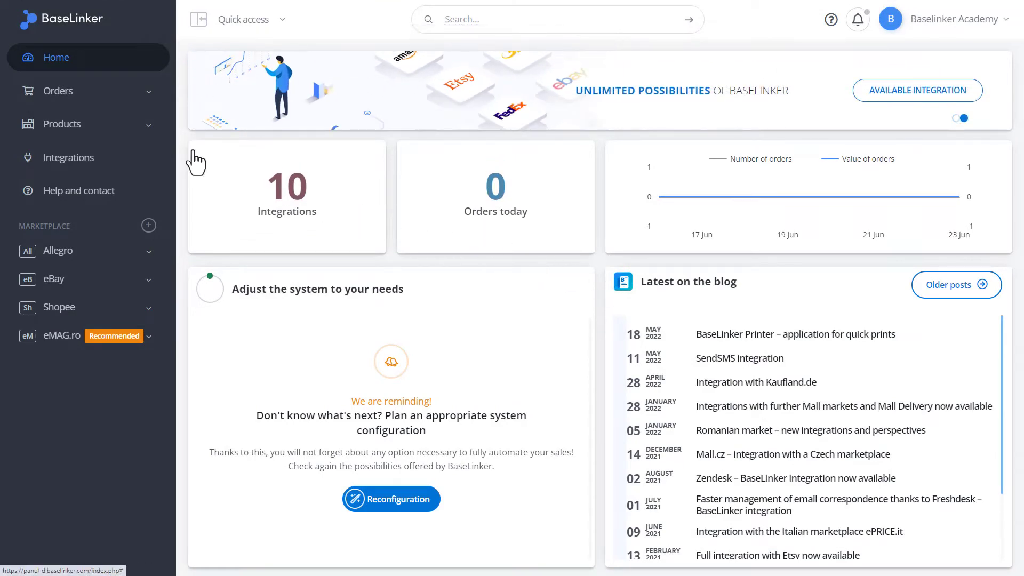
# Open the inventory's product list from the Products section of the sidebar
pyautogui.click(110, 128)
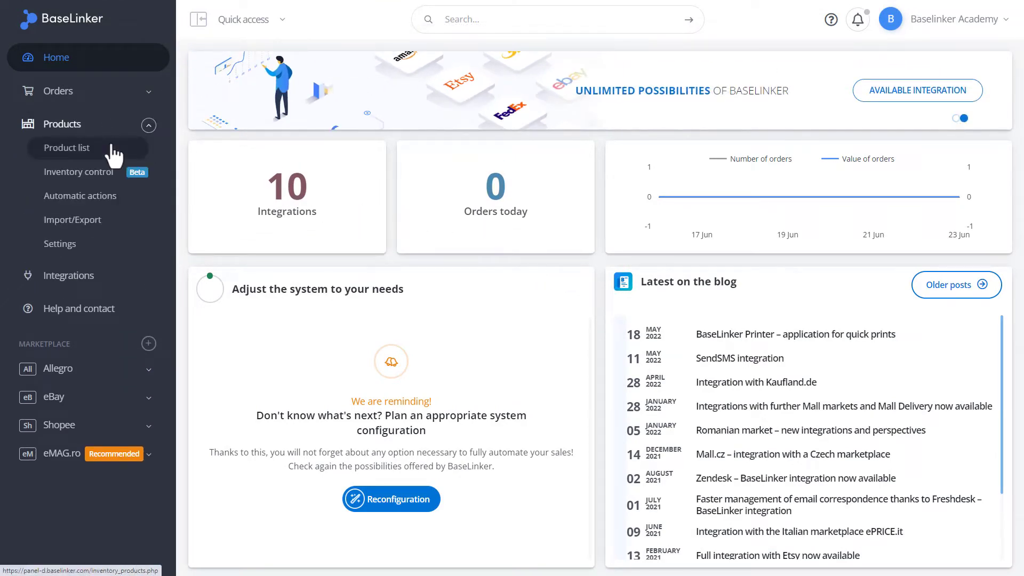
pyautogui.click(112, 152)
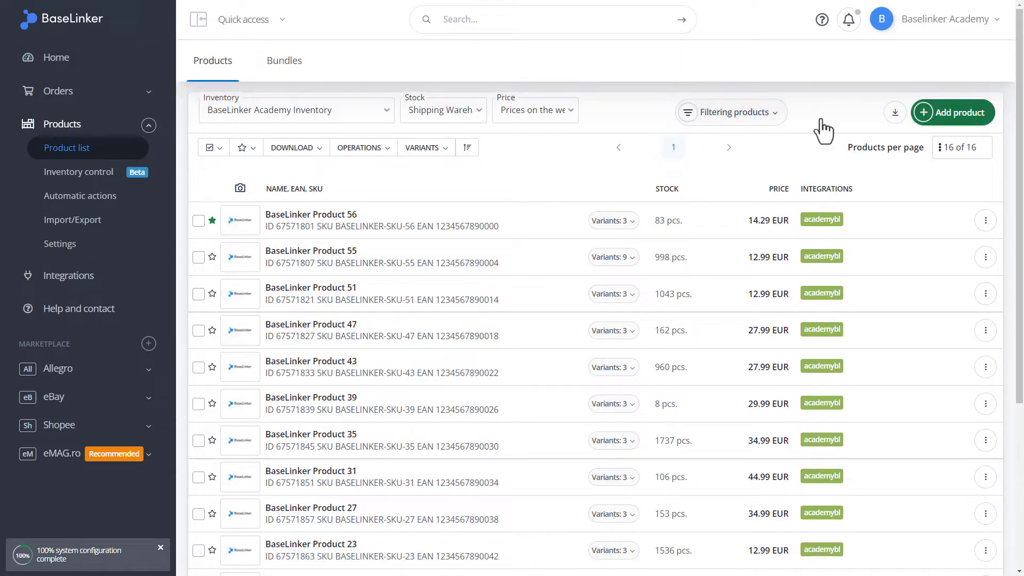
# Start a new product named 'Test Product' in Test Category 1 with manufacturer BaseLinker
pyautogui.click(955, 124)
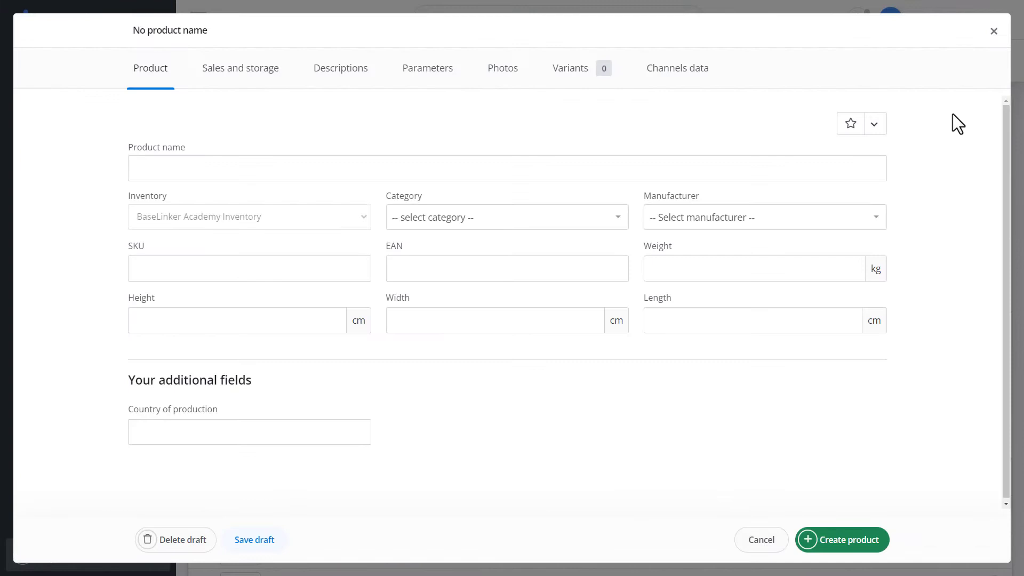
pyautogui.click(159, 168)
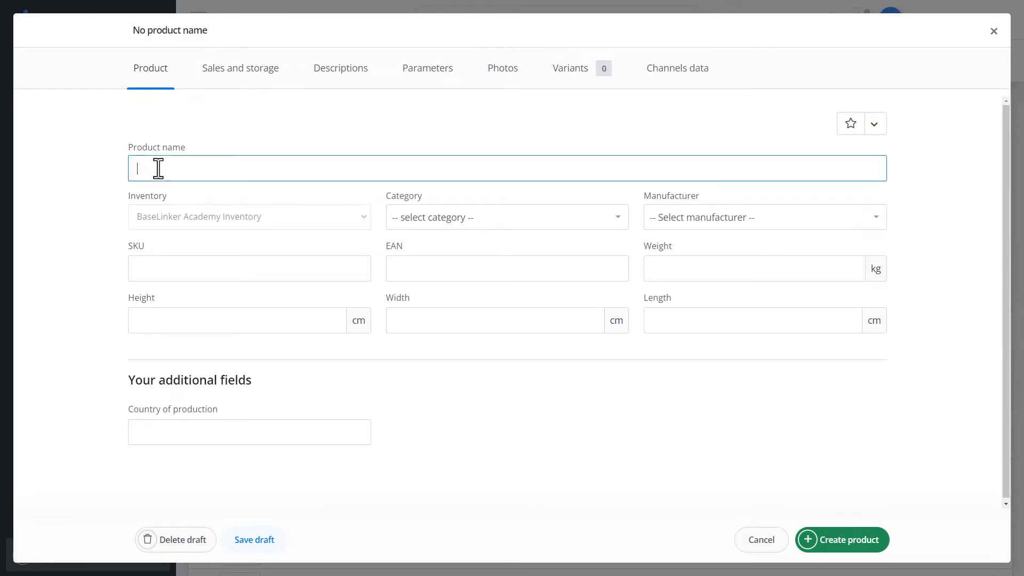
pyautogui.write('Test product')
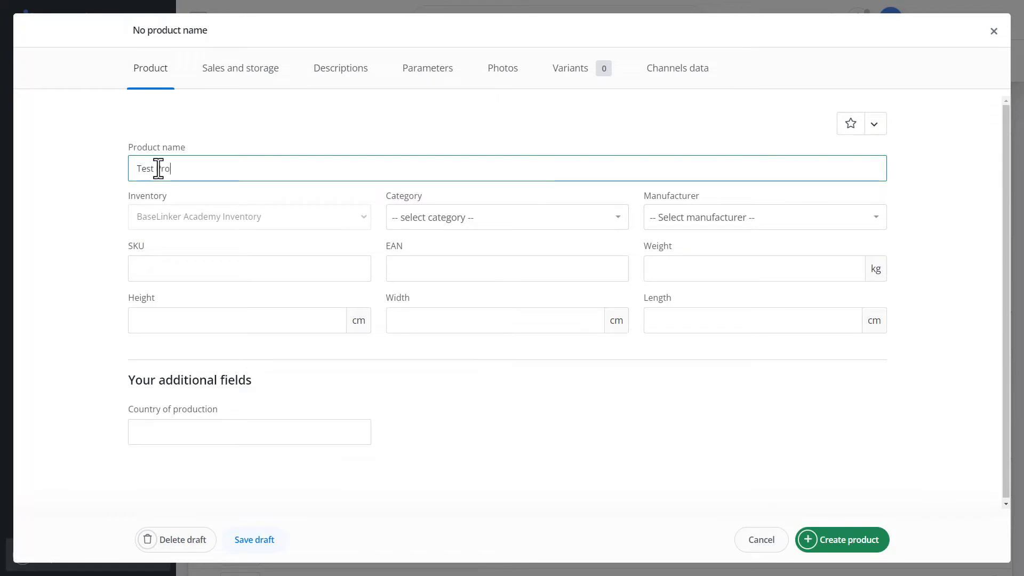
pyautogui.doubleClick(159, 168)
pyautogui.write('Product')
pyautogui.click(363, 220)
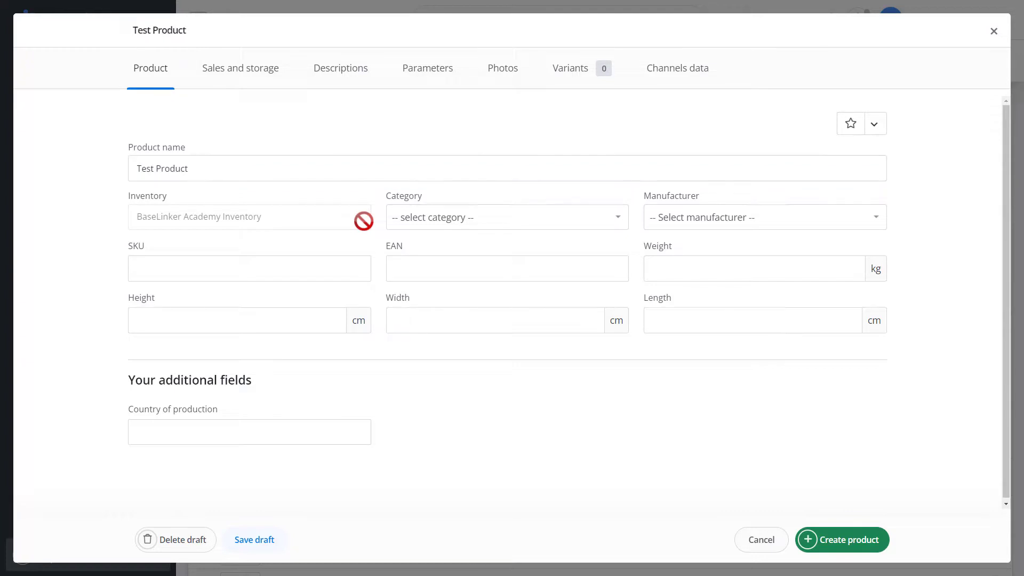
pyautogui.click(451, 218)
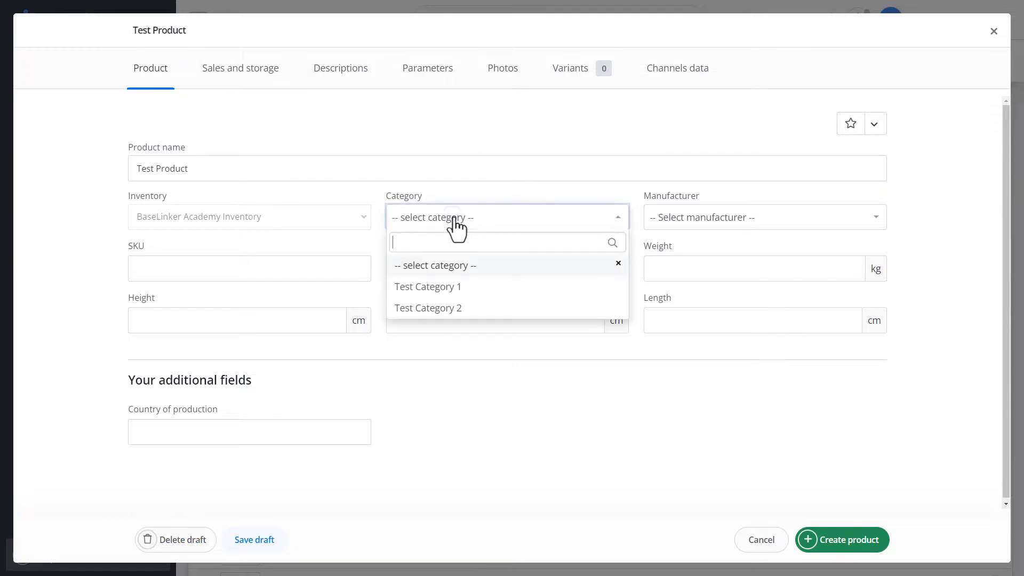
pyautogui.click(468, 289)
pyautogui.click(701, 220)
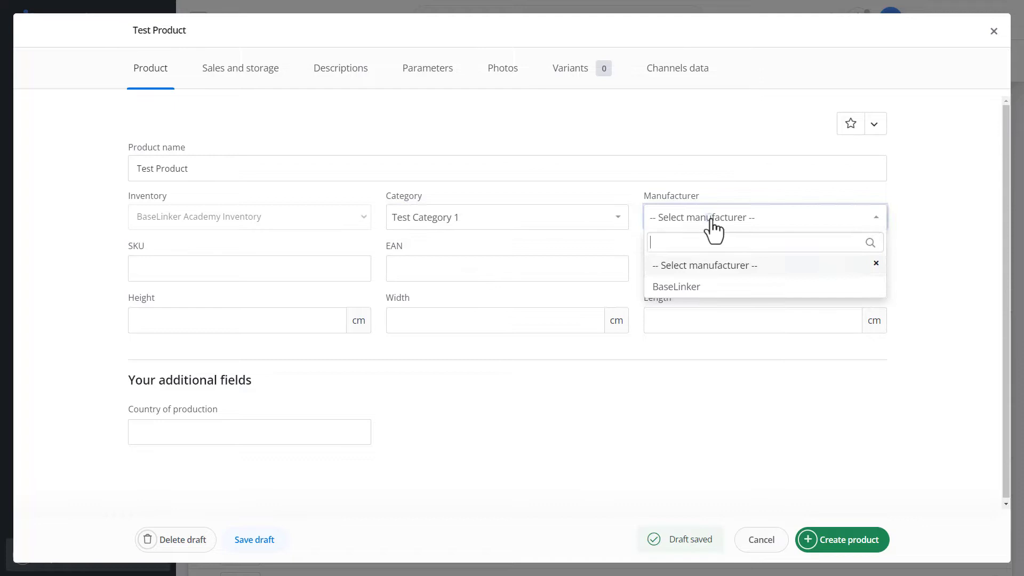
pyautogui.click(715, 289)
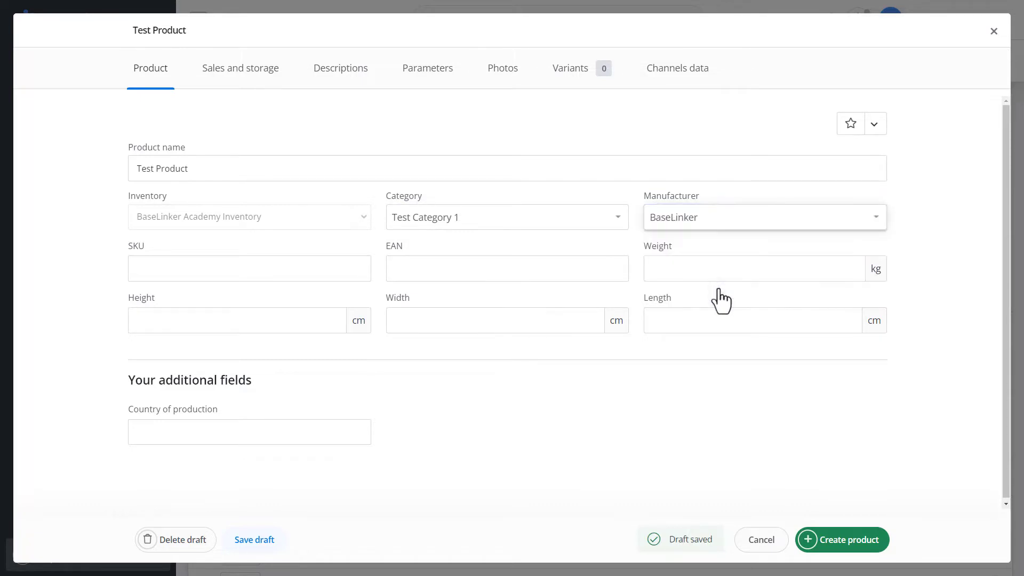
pyautogui.click(251, 269)
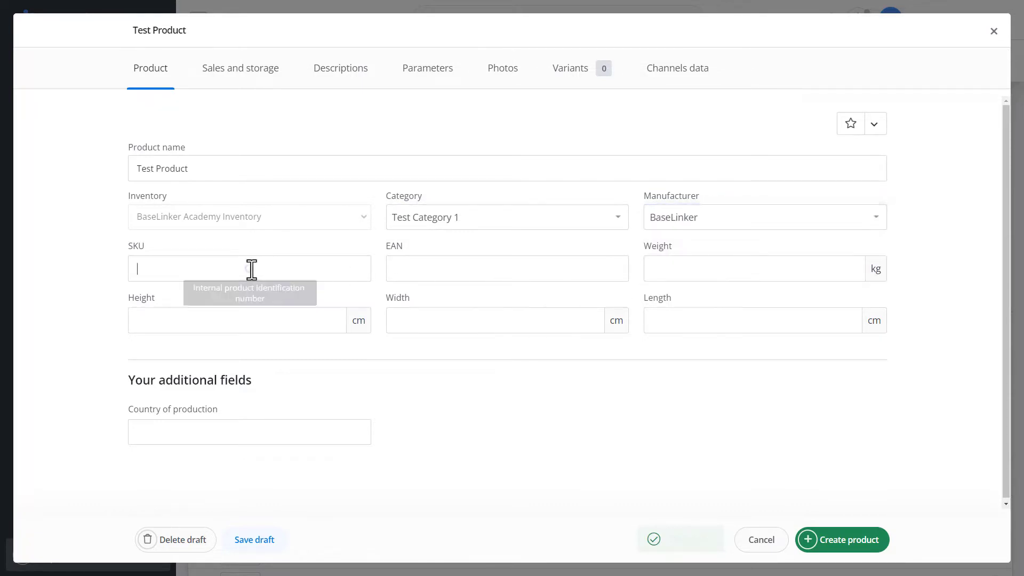
pyautogui.write('12345')
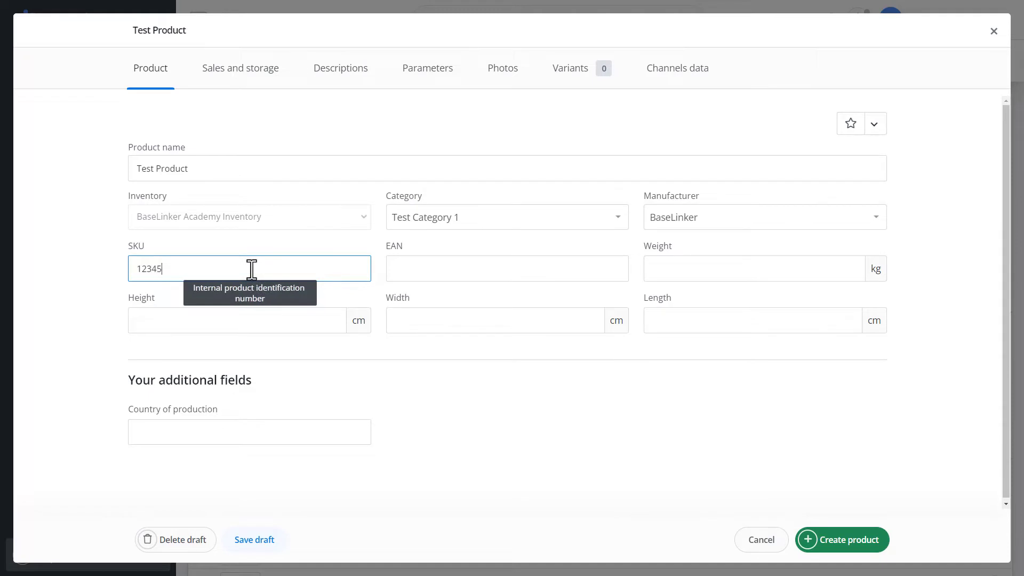
pyautogui.write('678')
pyautogui.click(432, 269)
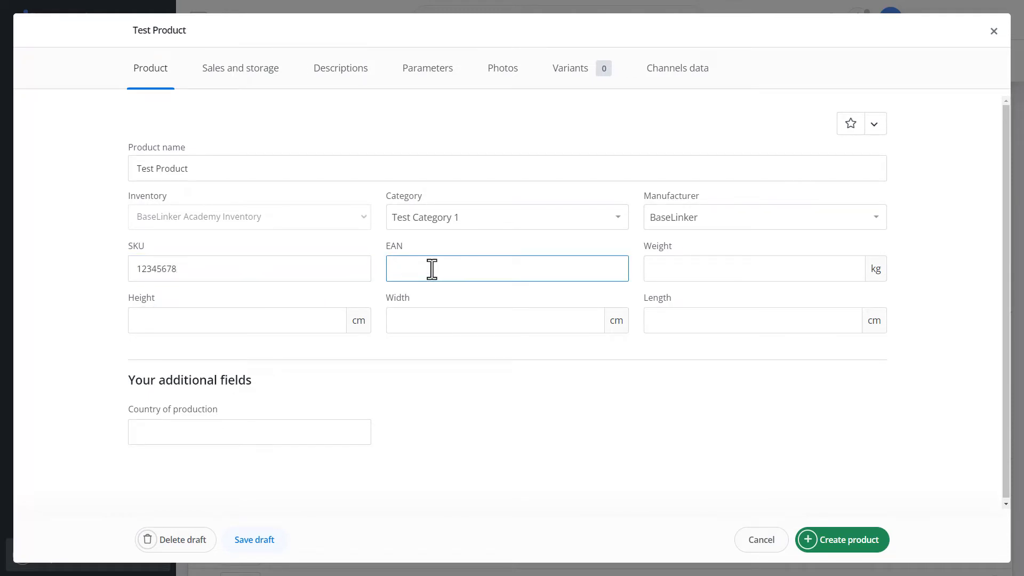
pyautogui.write('12345678901011')
pyautogui.click(664, 267)
pyautogui.write('10')
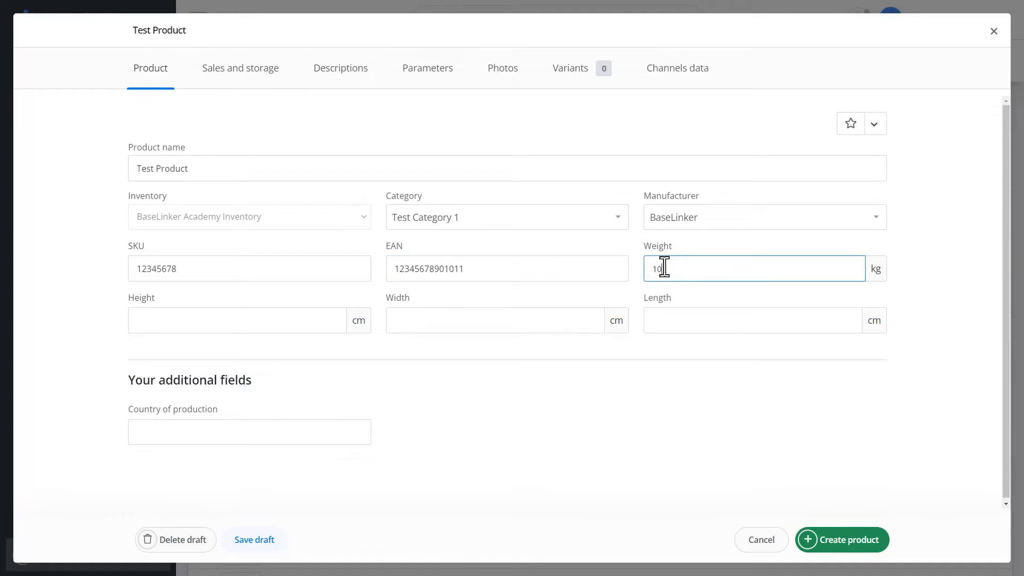
pyautogui.click(663, 319)
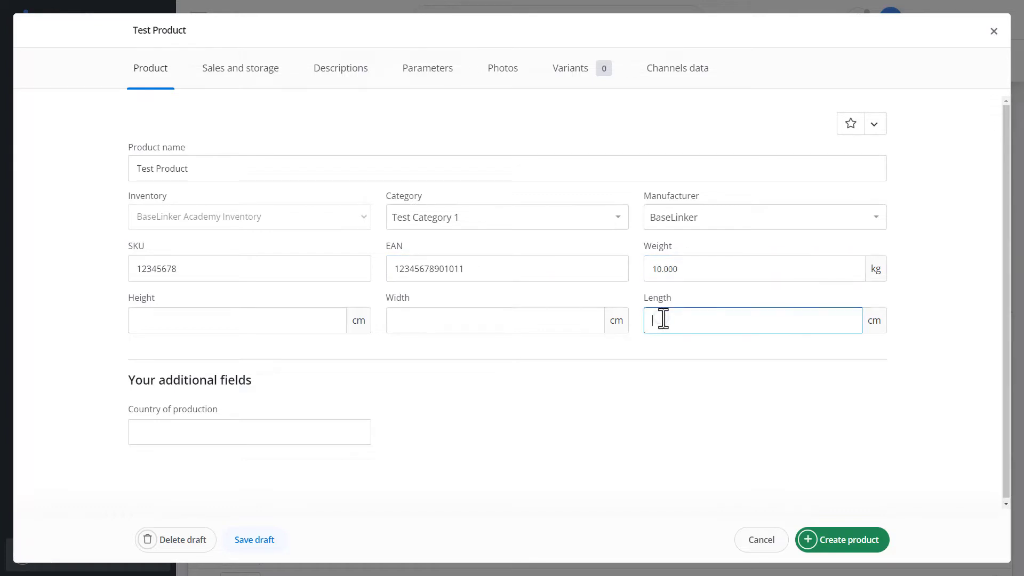
pyautogui.click(540, 320)
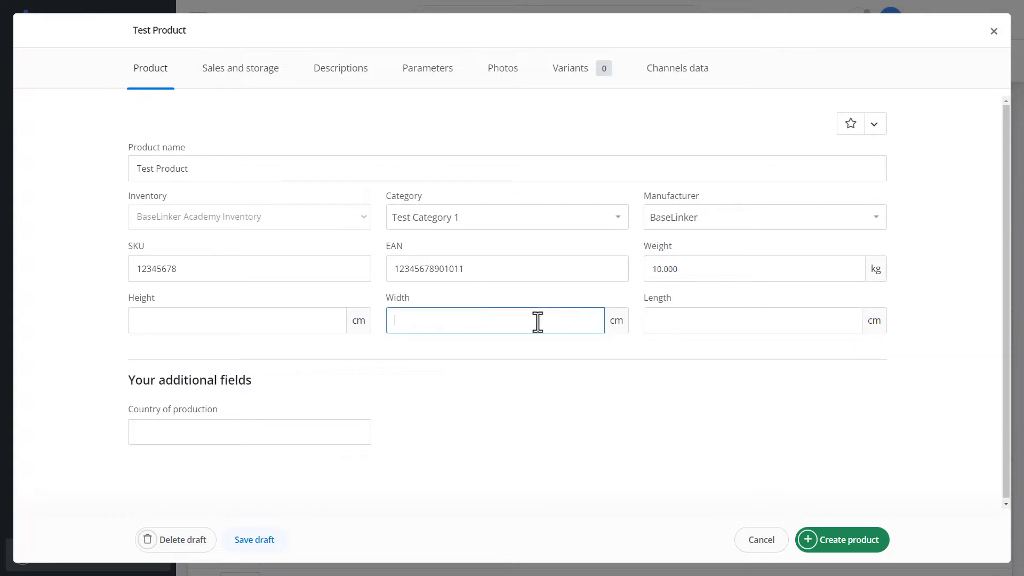
pyautogui.click(265, 322)
pyautogui.click(184, 437)
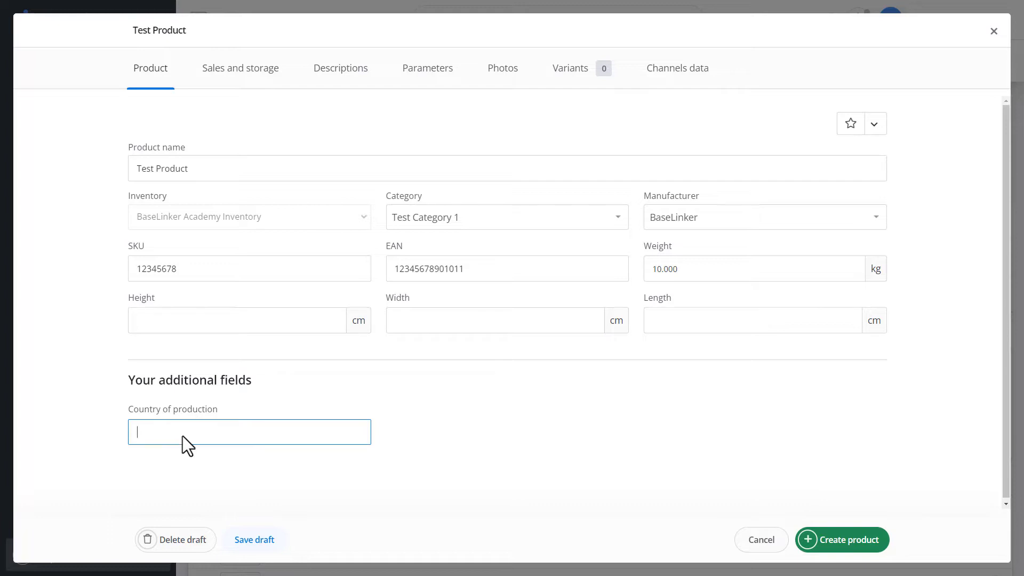
# Close the product form, keeping the draft, and reload the product list
pyautogui.click(993, 31)
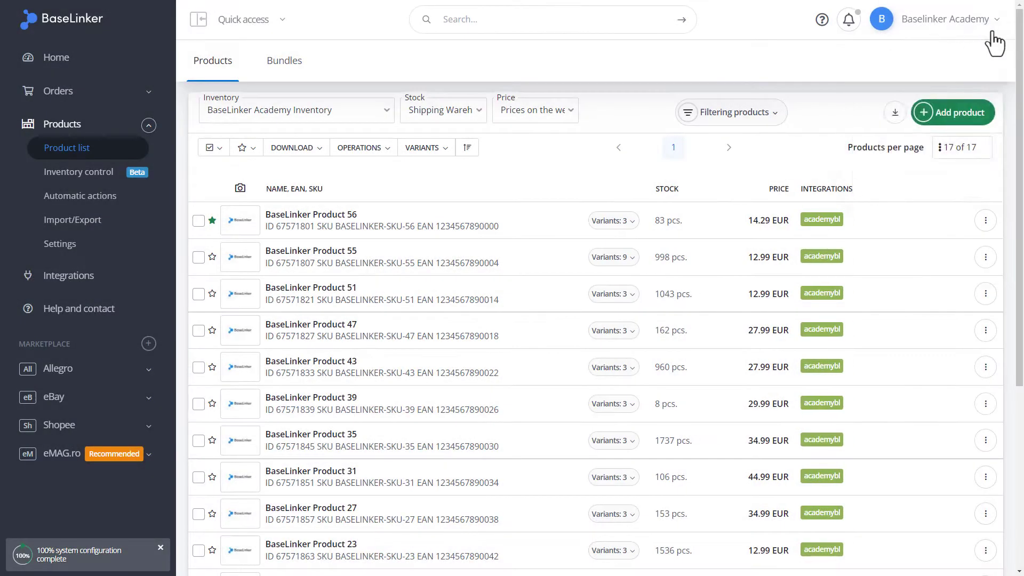
pyautogui.moveTo(992, 31)
pyautogui.click(88, 149)
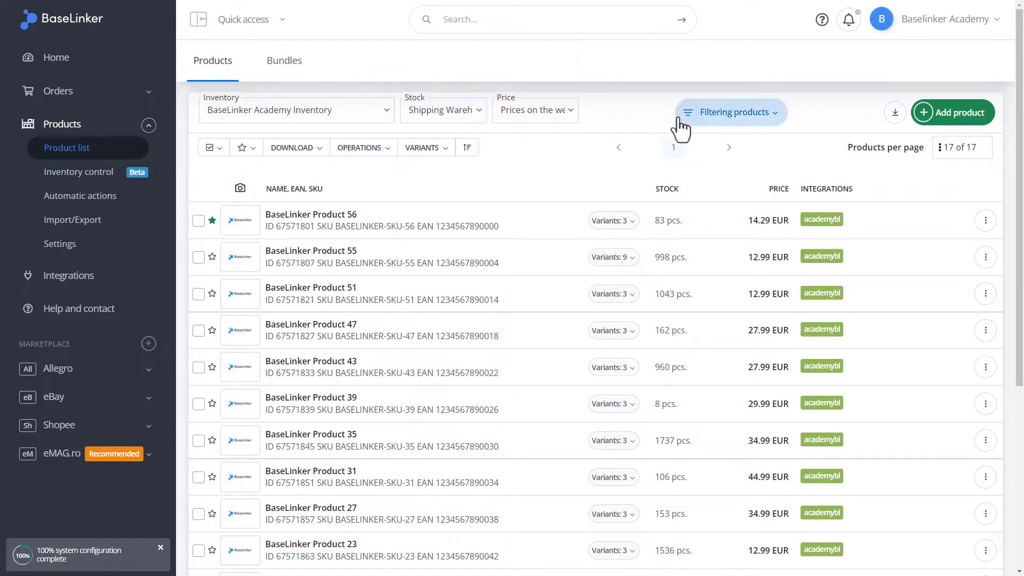
# Filter the list to draft products and open Test Product for editing
pyautogui.click(729, 126)
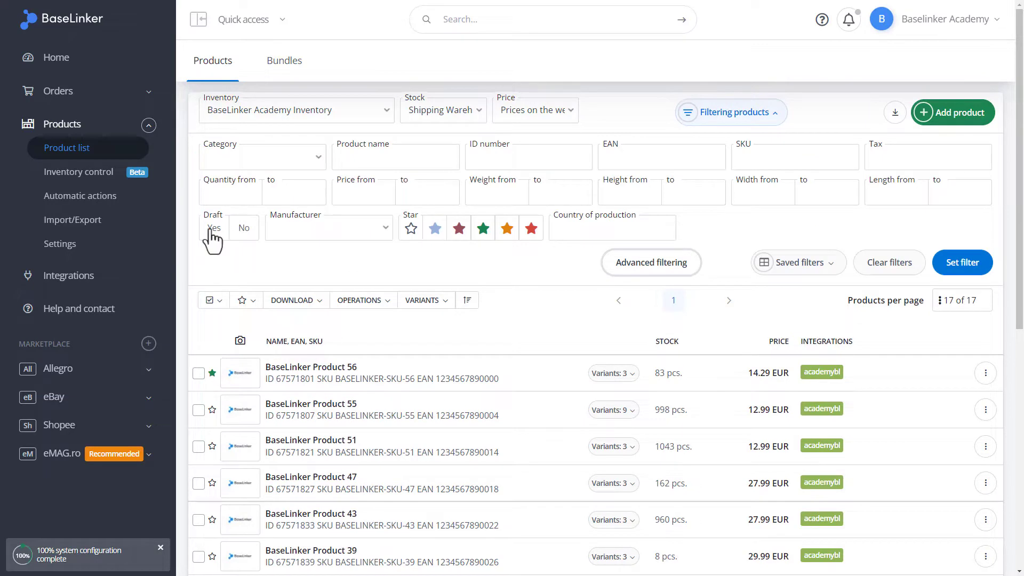
pyautogui.click(213, 229)
pyautogui.click(960, 263)
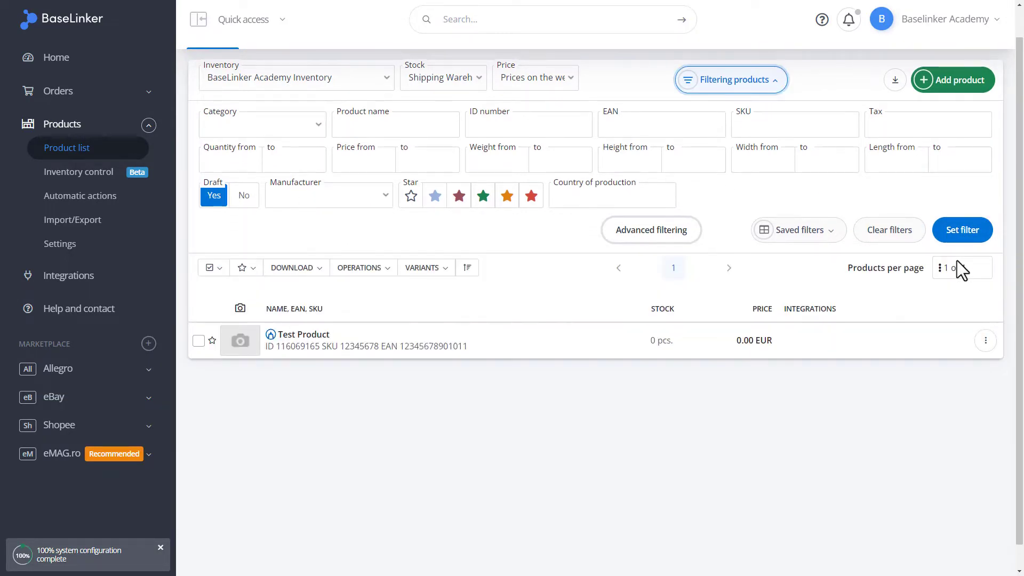
pyautogui.click(985, 341)
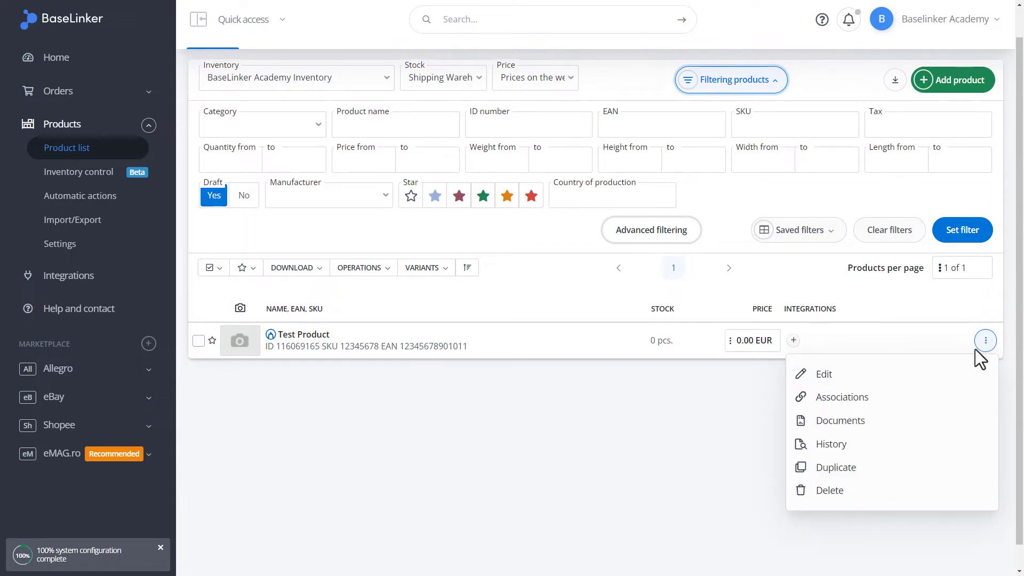
pyautogui.click(955, 374)
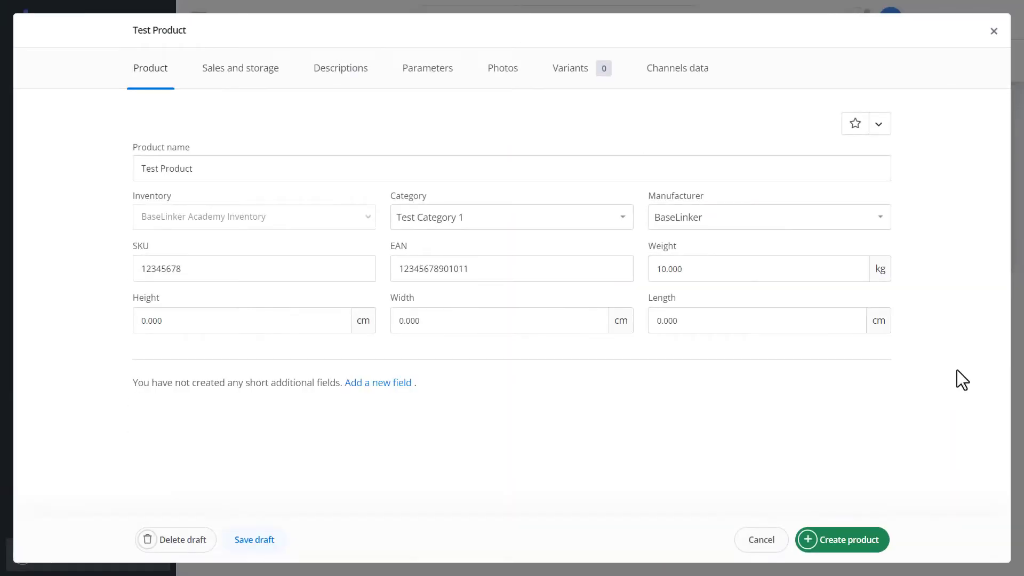
# Create and save a short text additional field named 'Country of Production'
pyautogui.click(395, 385)
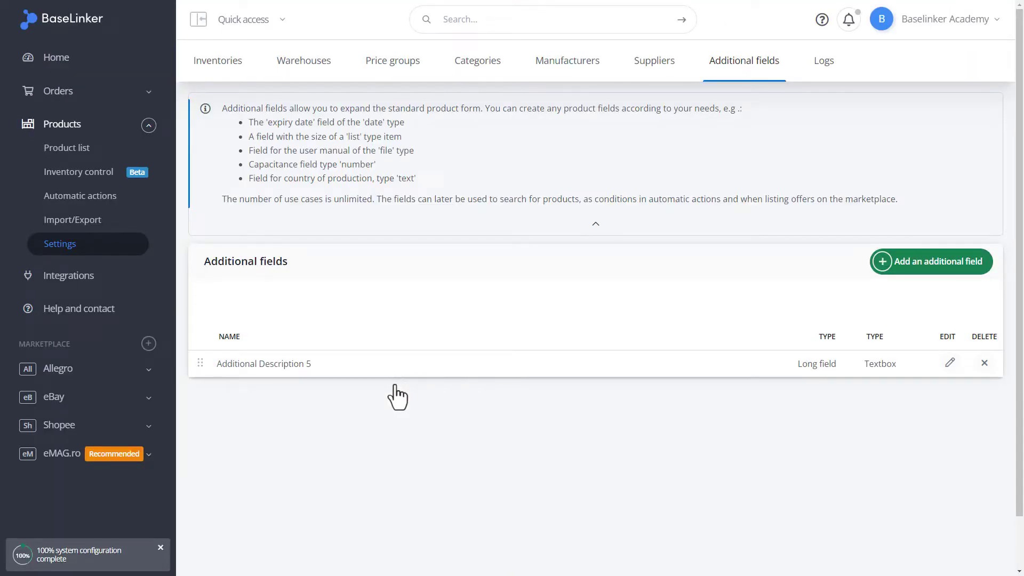
pyautogui.click(937, 261)
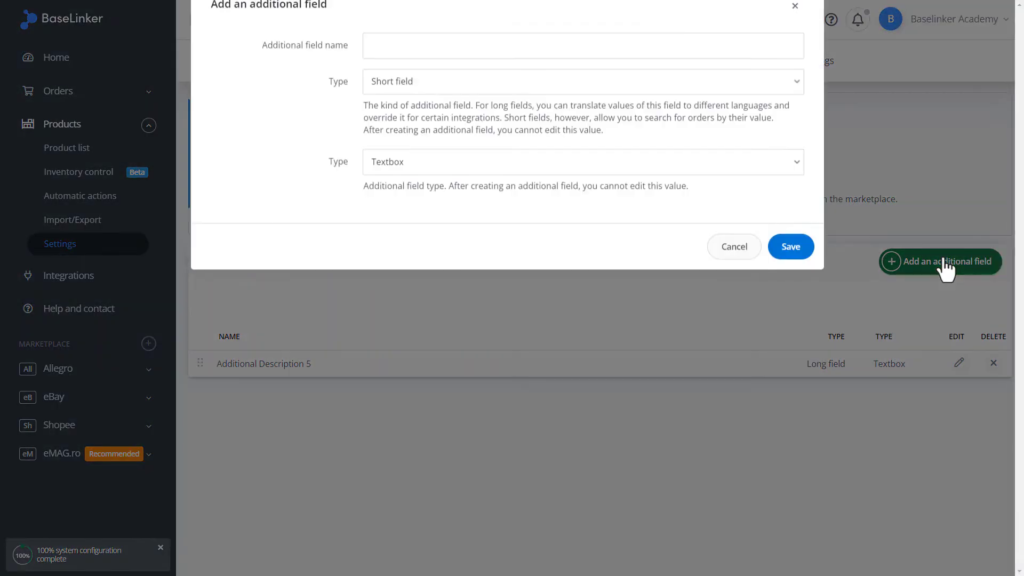
pyautogui.click(452, 77)
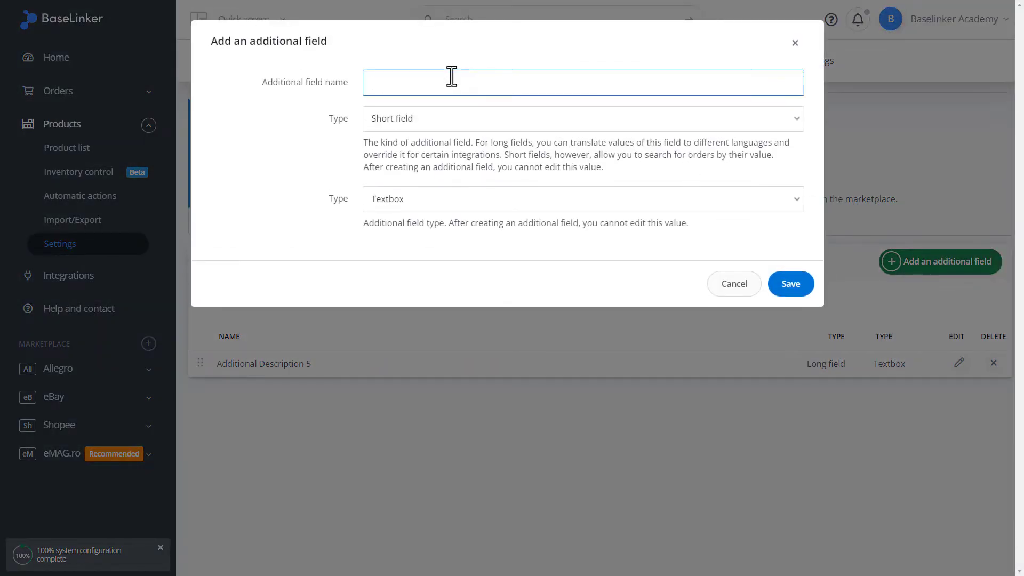
pyautogui.write('Co')
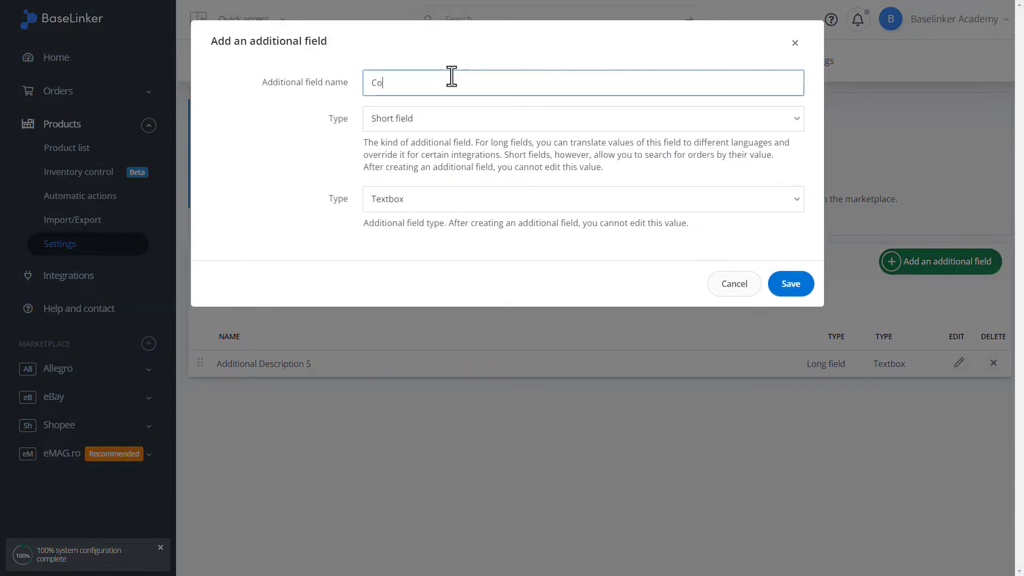
pyautogui.write('untry of Production')
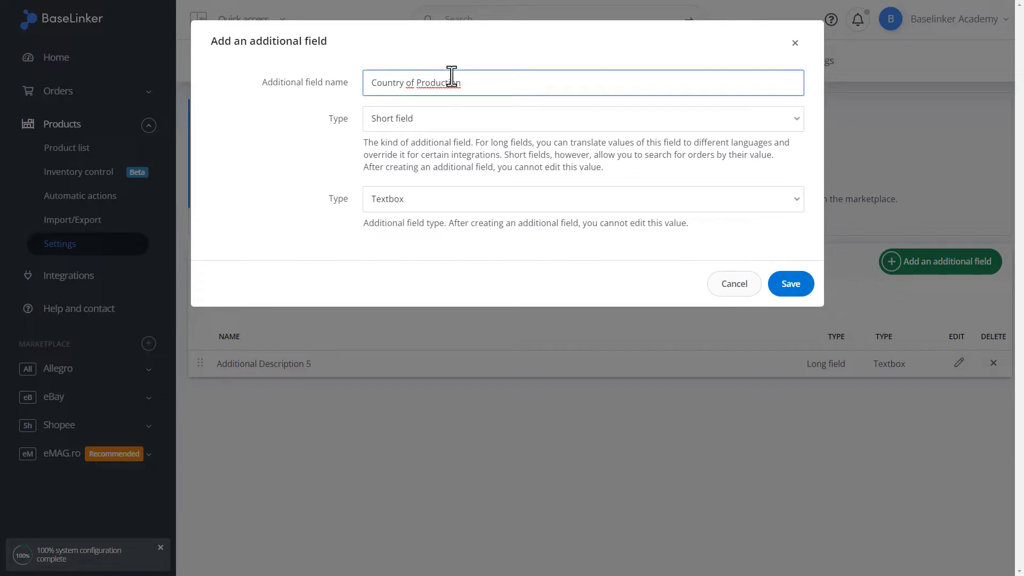
pyautogui.click(800, 288)
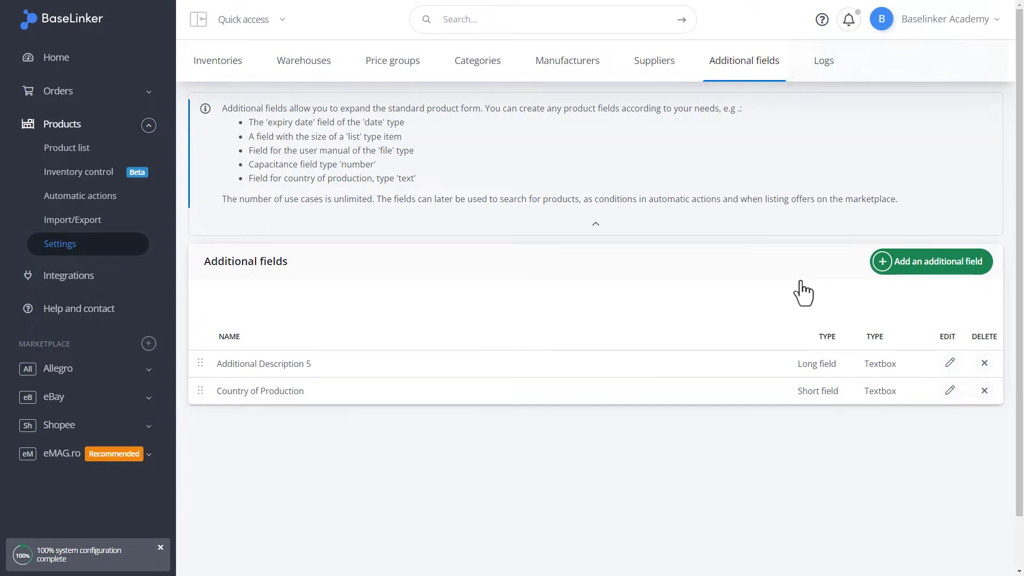
# Reopen the Test Product draft for editing from the product list
pyautogui.click(74, 151)
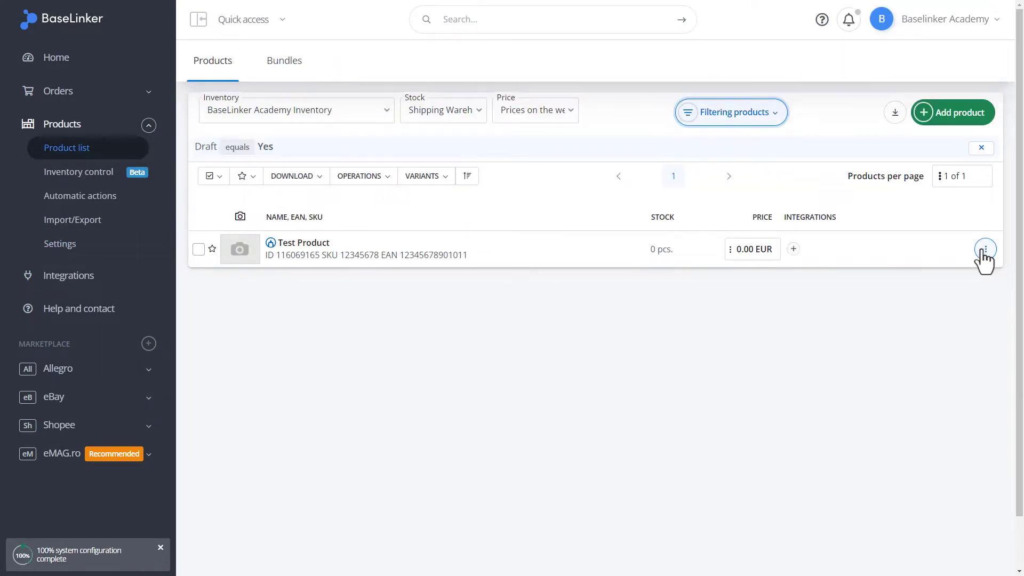
pyautogui.click(985, 250)
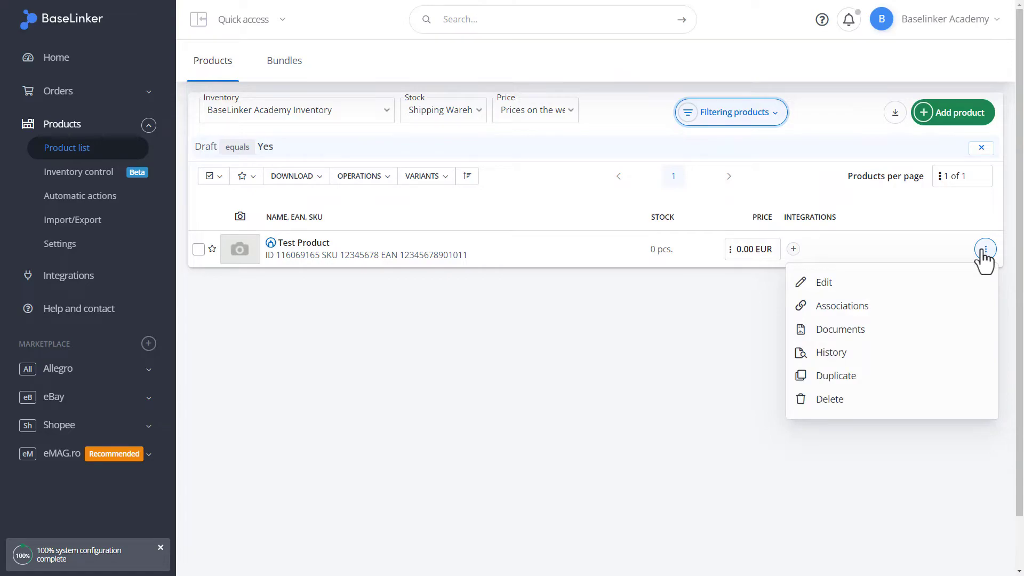
pyautogui.click(954, 285)
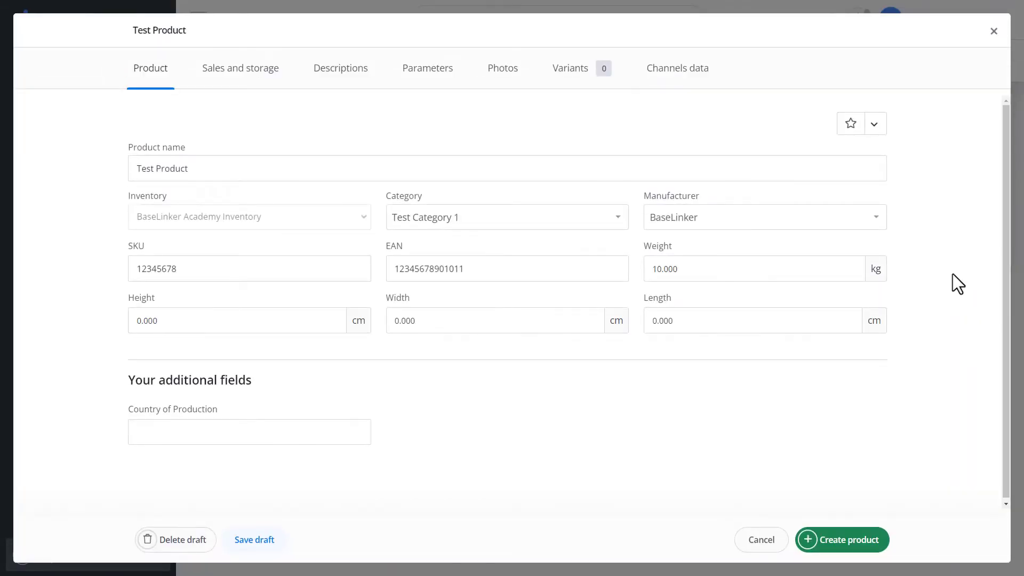
# Enter United Kingdom as the product's Country of Production
pyautogui.click(292, 436)
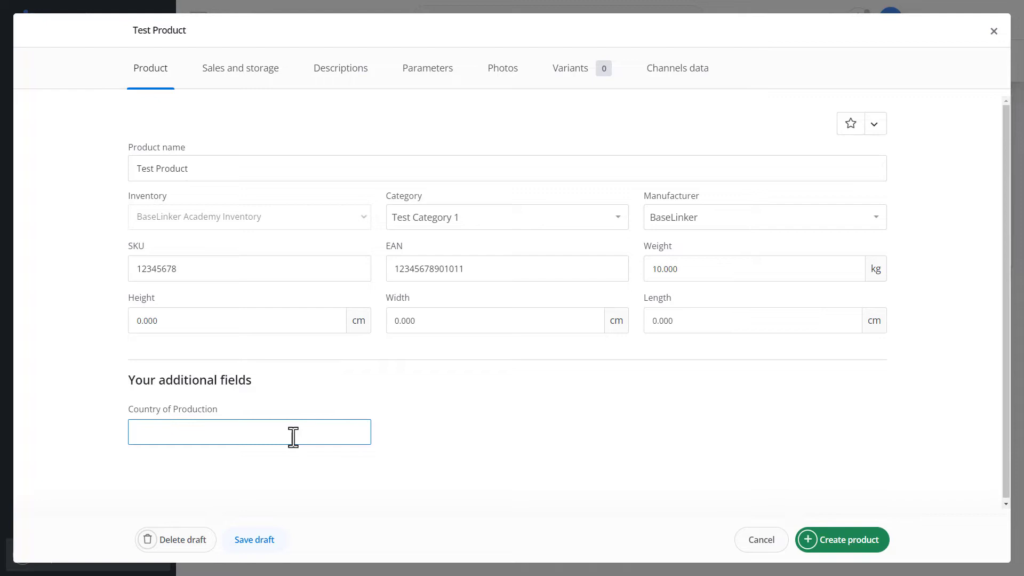
pyautogui.write('United Kingdom')
pyautogui.press('Tab')
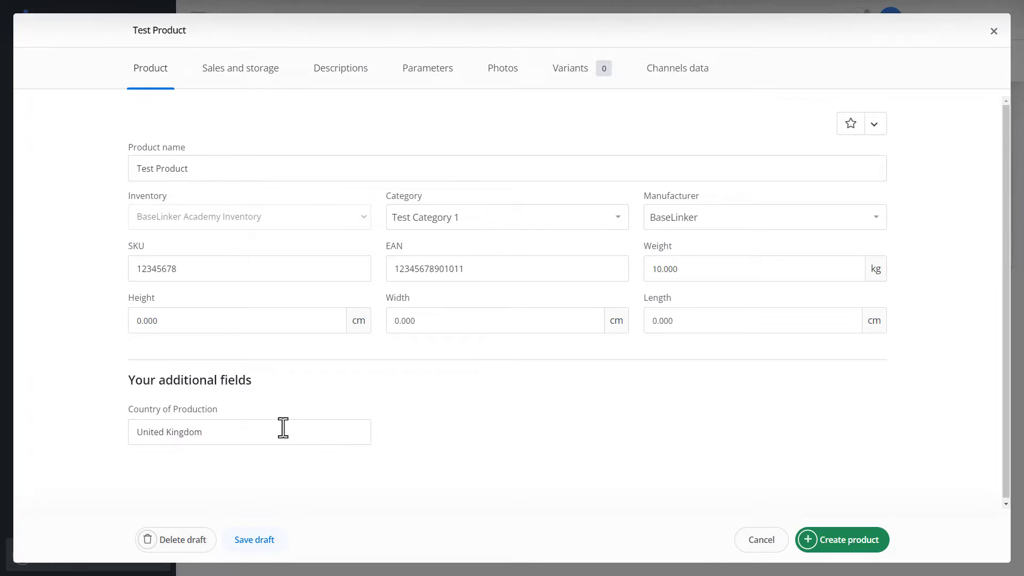
pyautogui.click(284, 427)
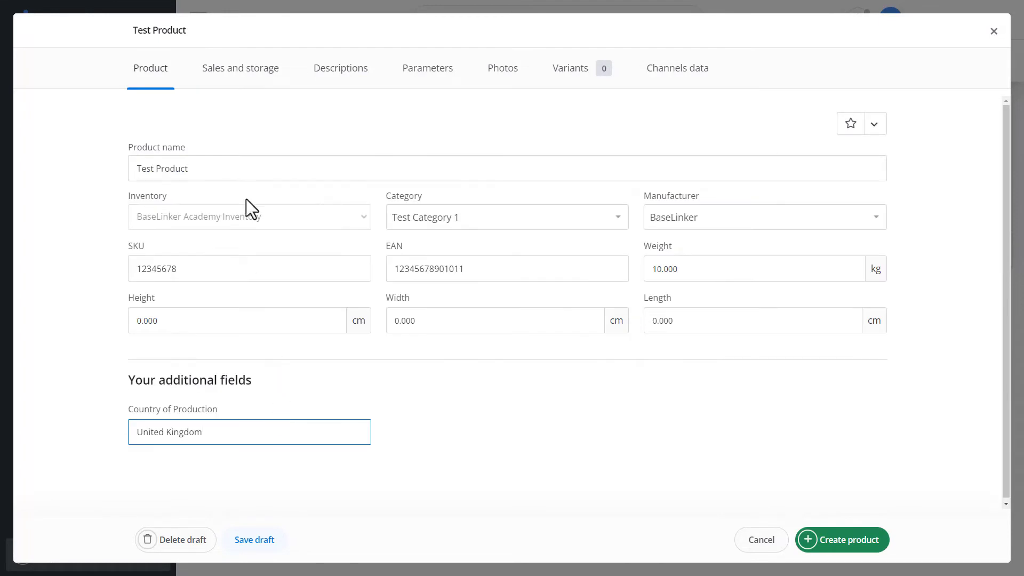
# Set the webshop price to 10 EUR, stationary price to 15 EUR, and VAT to 23%
pyautogui.click(225, 71)
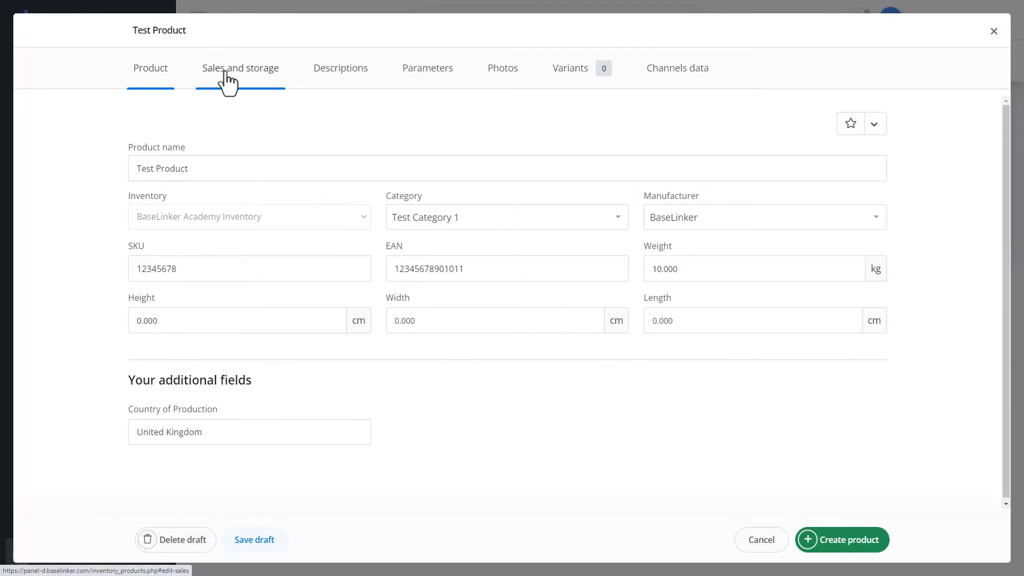
pyautogui.click(224, 72)
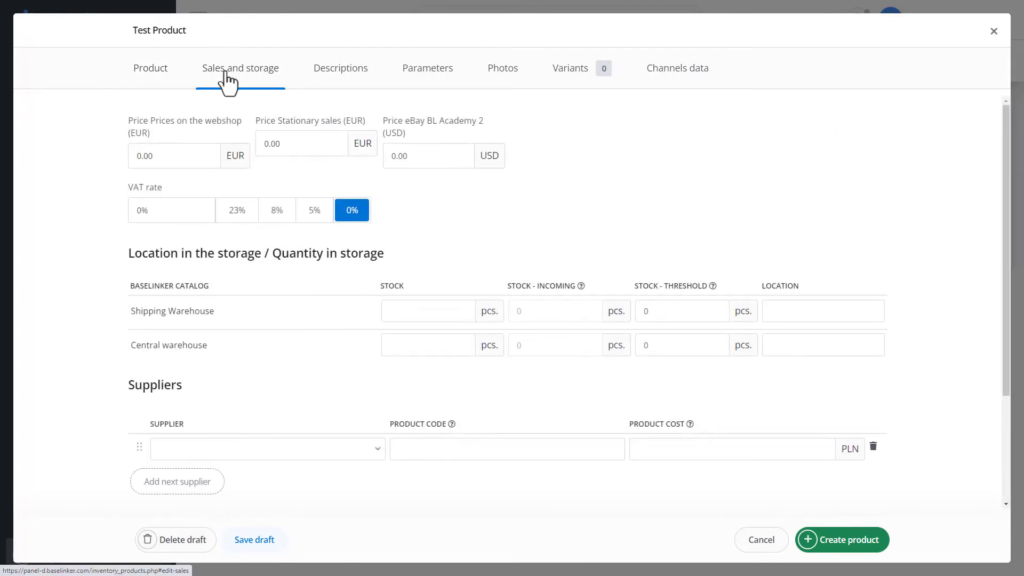
pyautogui.click(173, 158)
pyautogui.write('10')
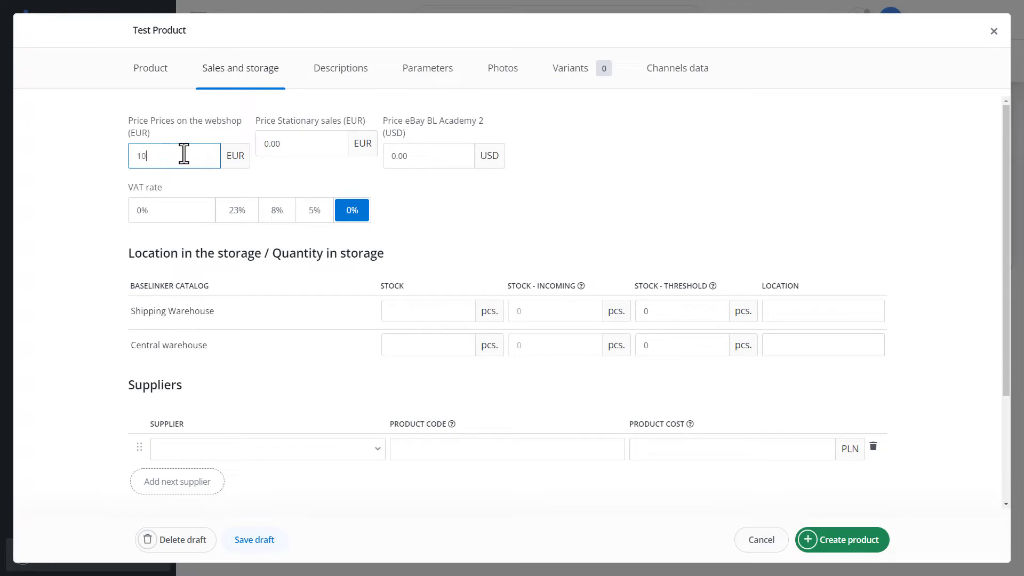
pyautogui.click(276, 146)
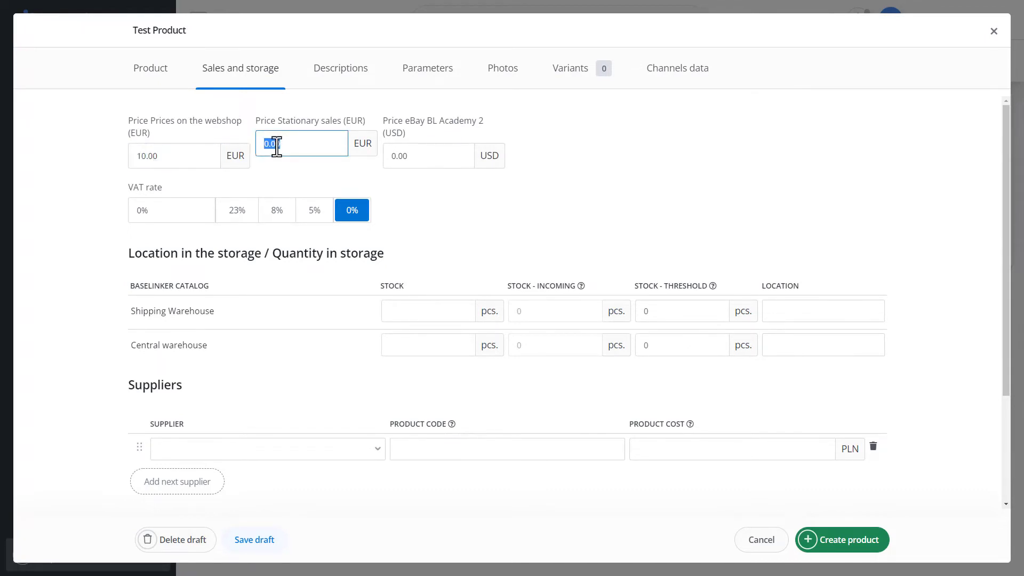
pyautogui.write('15')
pyautogui.click(183, 210)
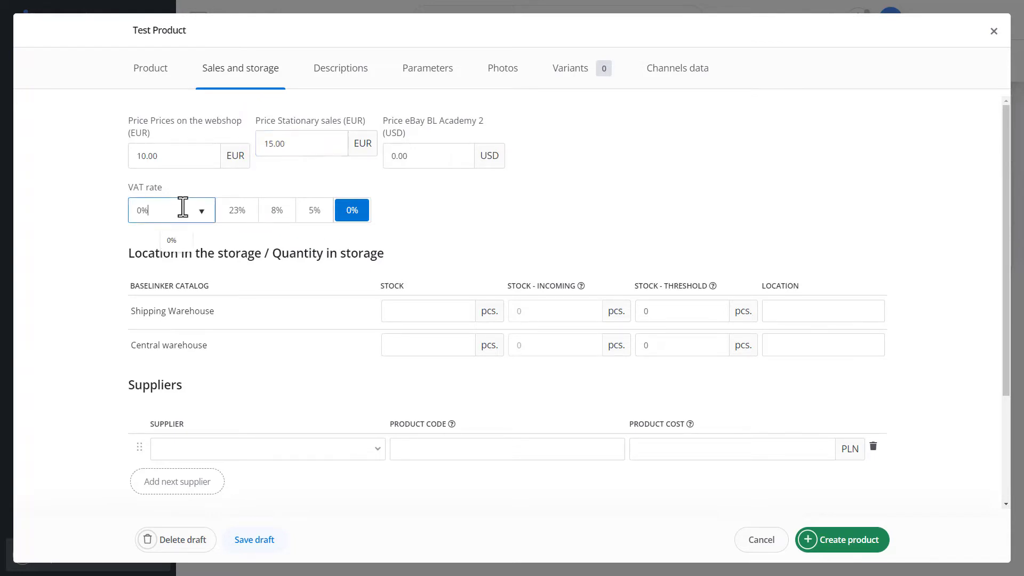
pyautogui.click(237, 211)
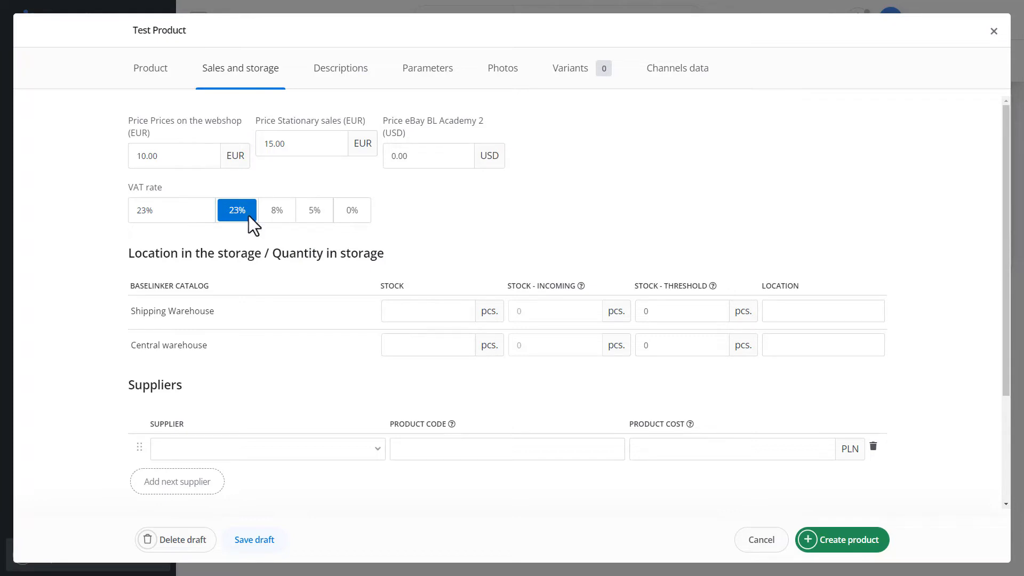
# Set stock 10 at Location-1 in Shipping Warehouse and 50 at Location-1-1 in Central warehouse
pyautogui.click(391, 310)
pyautogui.write('0')
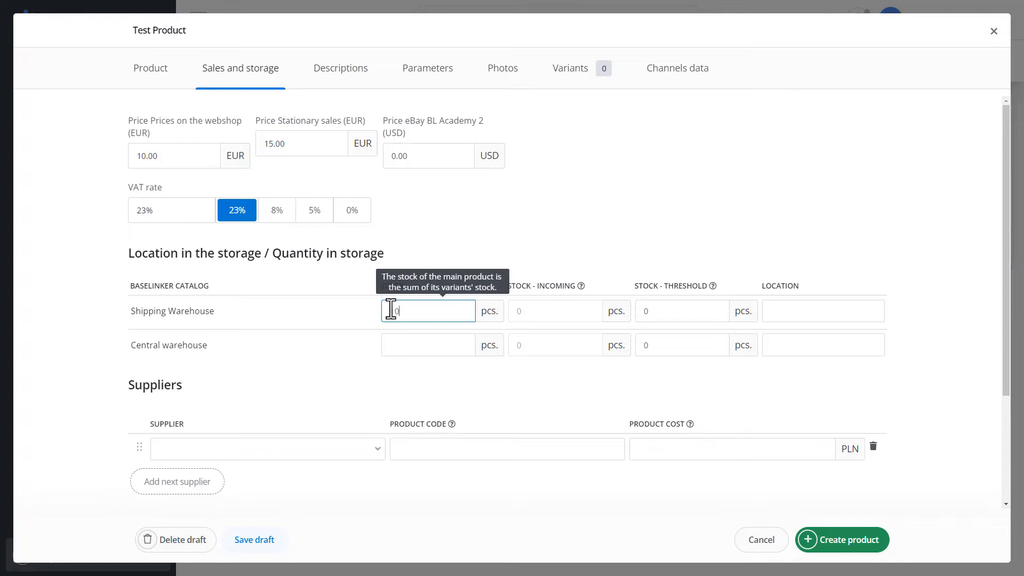
pyautogui.click(777, 314)
pyautogui.write('Locatiojn-')
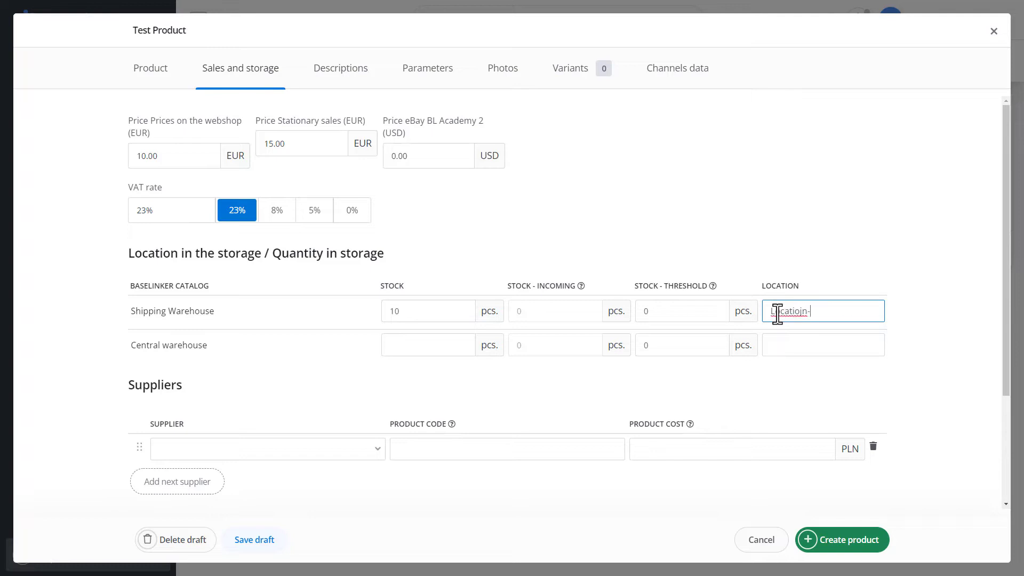
pyautogui.press('BackSpace')
pyautogui.press('BackSpace')
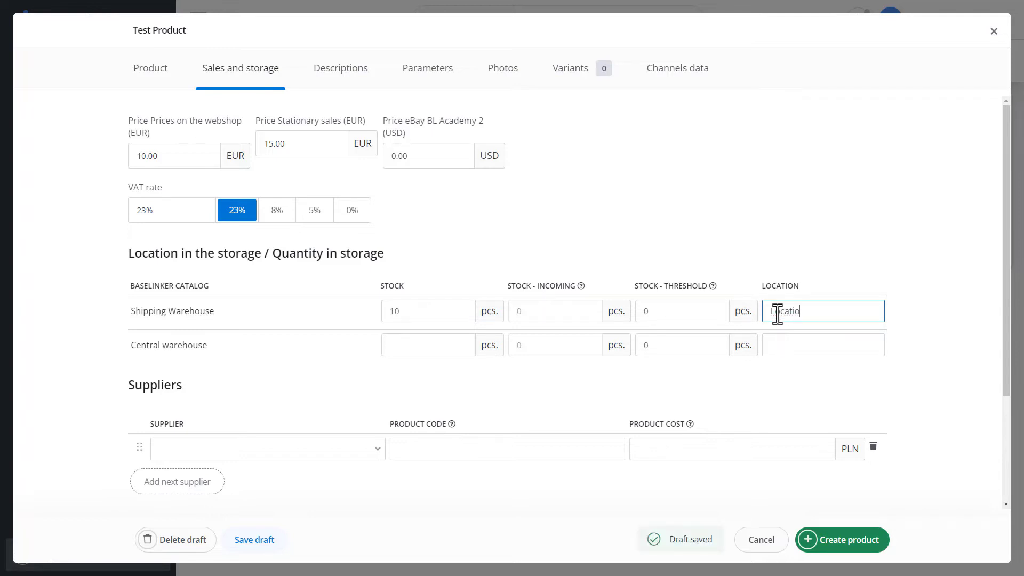
pyautogui.write('n-1')
pyautogui.click(439, 348)
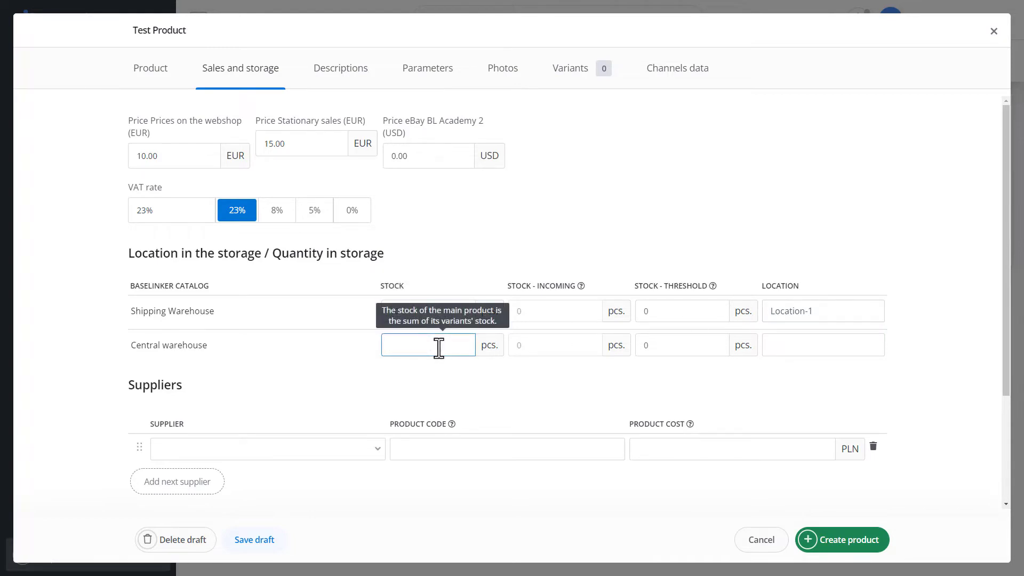
pyautogui.write('50')
pyautogui.click(793, 346)
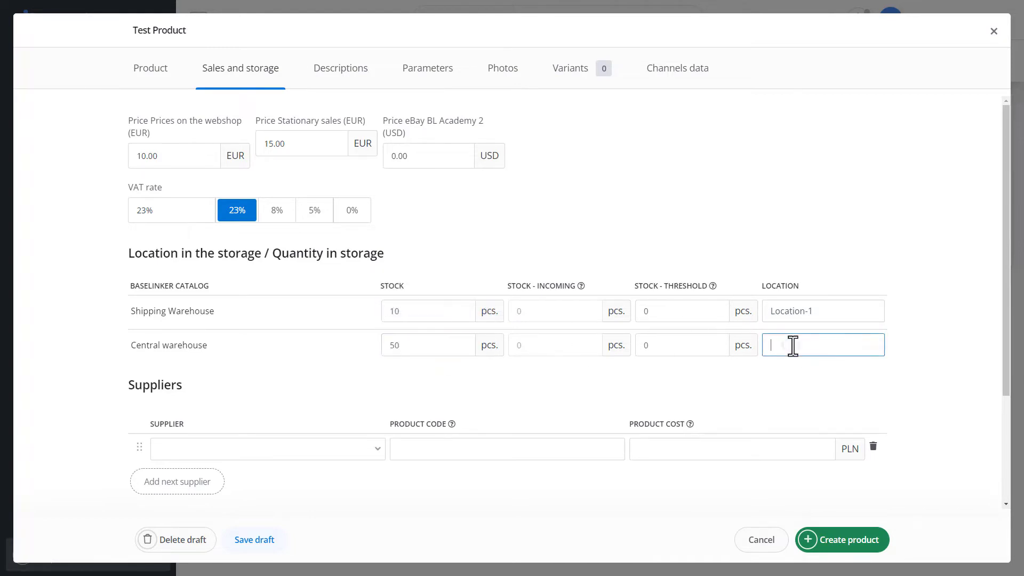
pyautogui.write('Location-1-1')
pyautogui.click(327, 449)
pyautogui.click(344, 449)
pyautogui.click(436, 449)
pyautogui.click(687, 450)
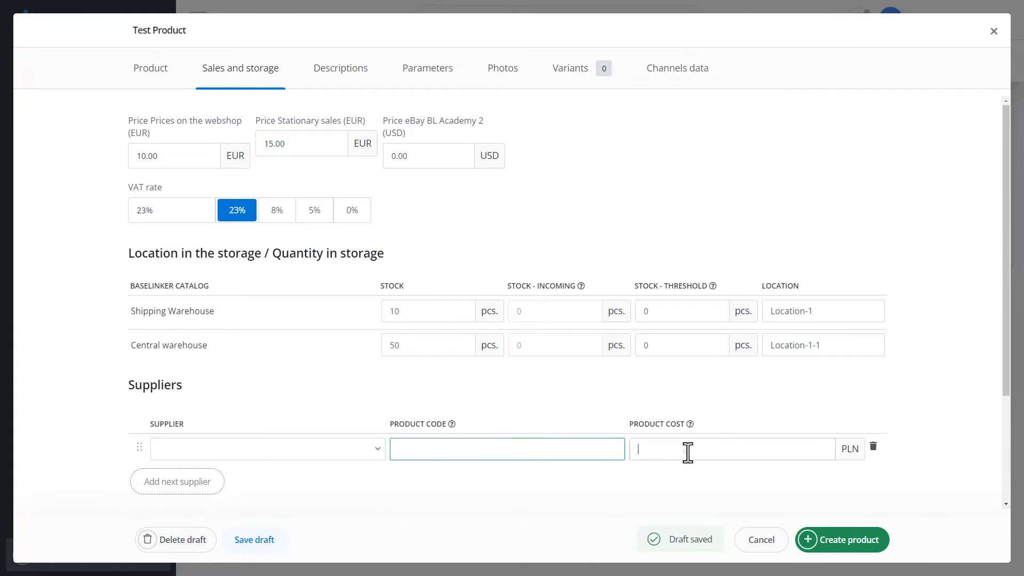
pyautogui.scroll(-3, 691, 393)
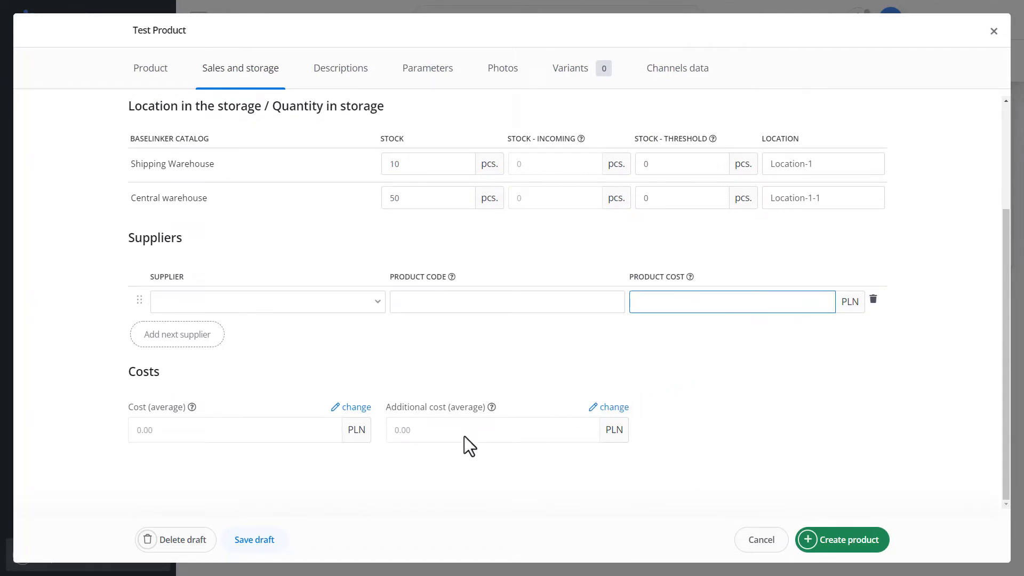
pyautogui.moveTo(191, 408)
pyautogui.moveTo(490, 405)
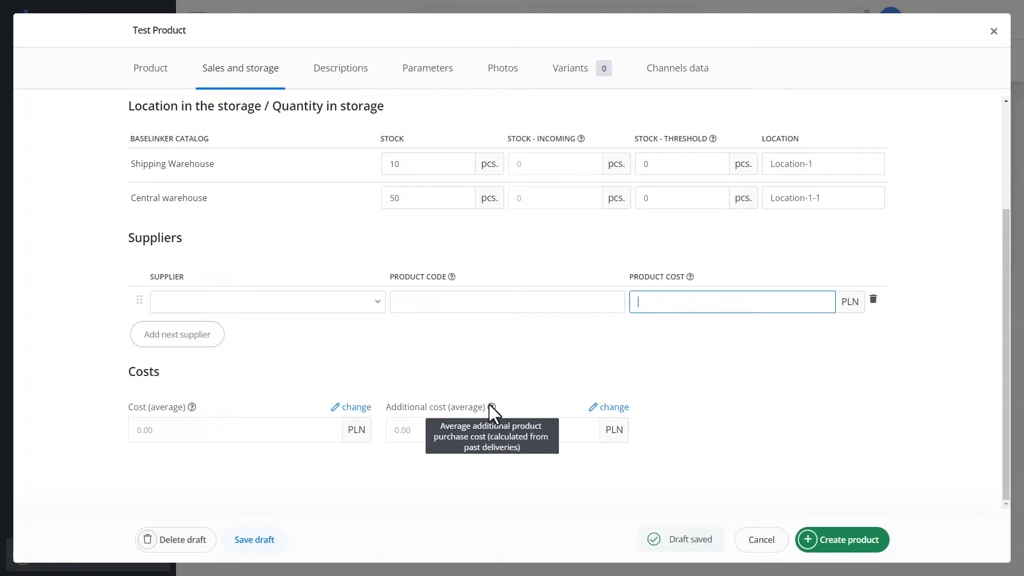
pyautogui.scroll(3, 516, 381)
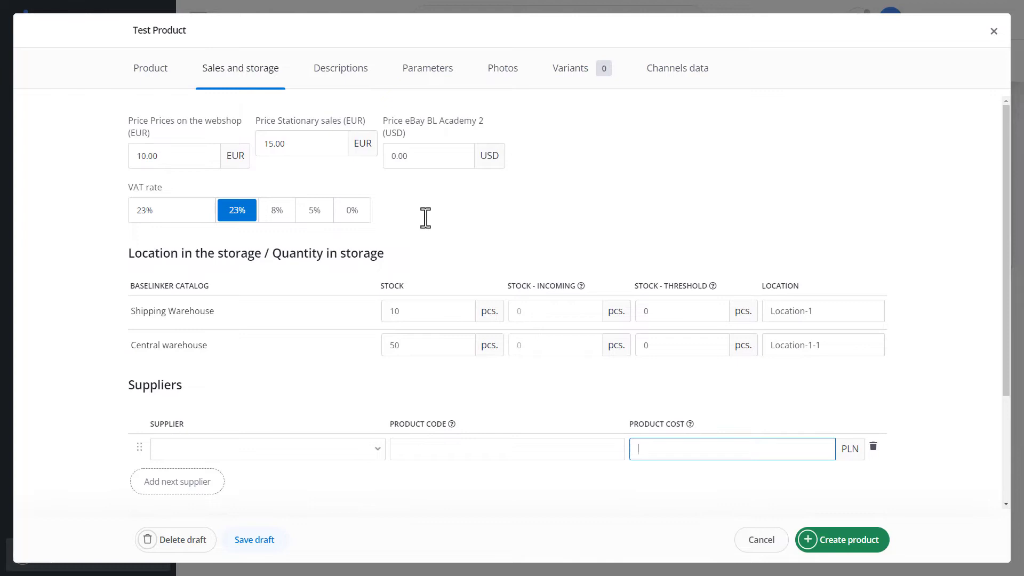
# Write 'Main test description' as the product's main description
pyautogui.click(342, 80)
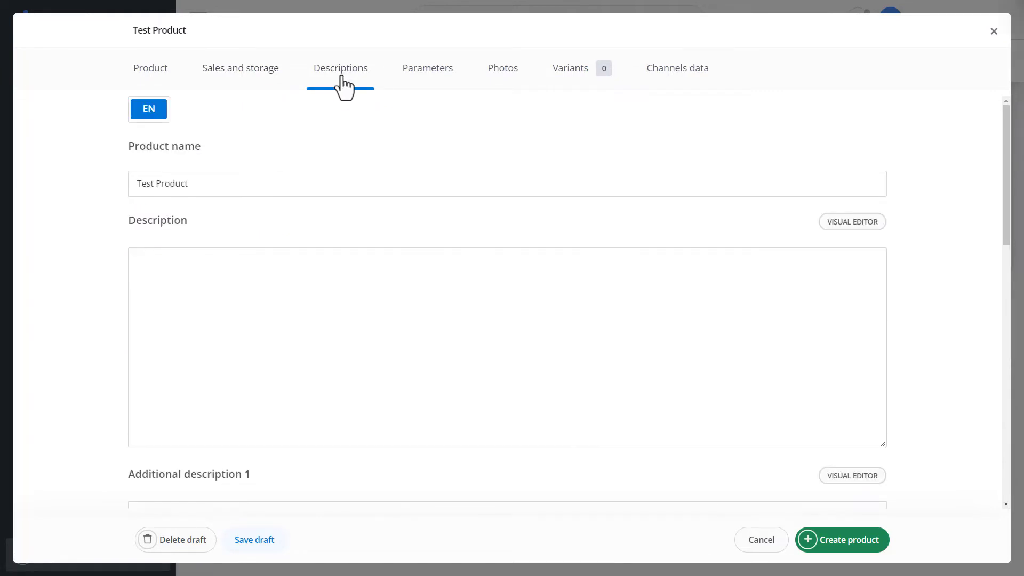
pyautogui.click(240, 260)
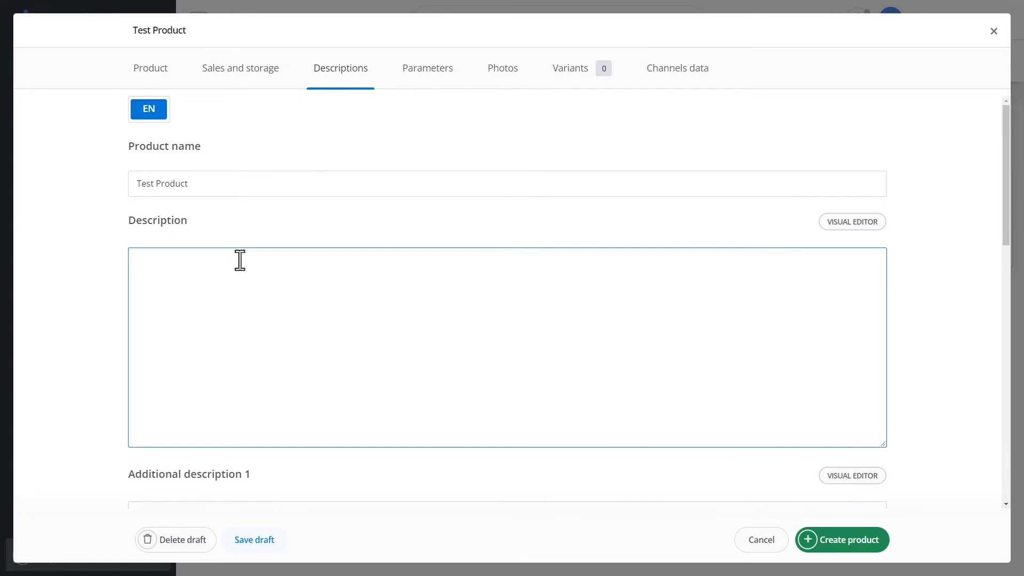
pyautogui.write('Main')
pyautogui.write('test descrioption')
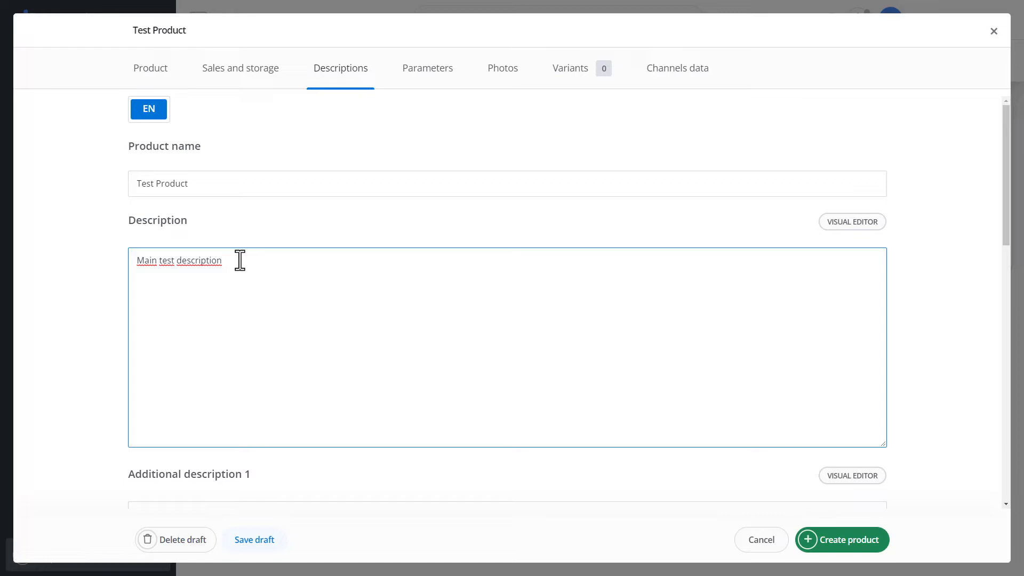
pyautogui.scroll(-4, 238, 261)
# Fill Additional description 1 with 'Test addtional description' and review the descriptions
pyautogui.click(226, 301)
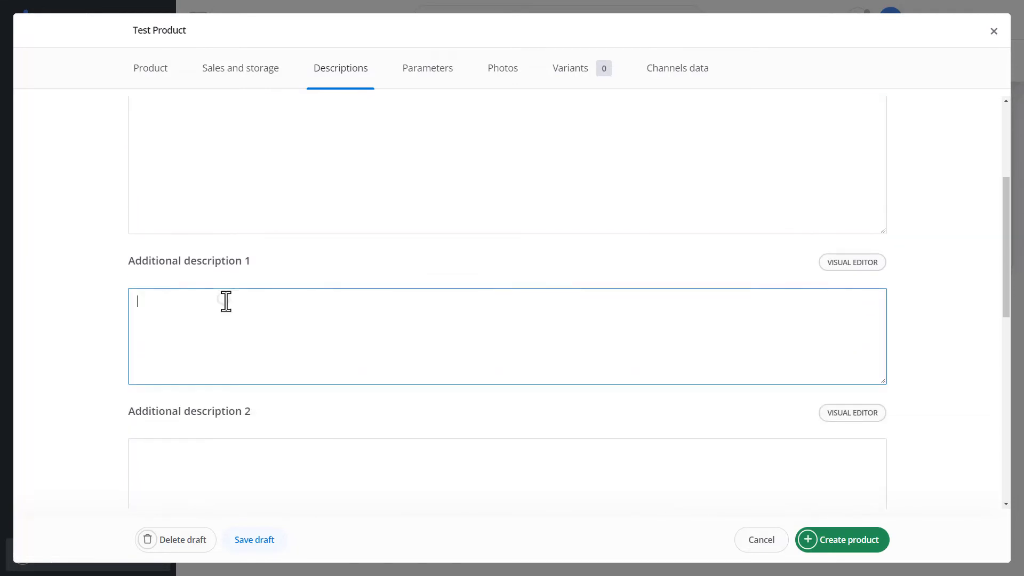
pyautogui.write('Test addtional description')
pyautogui.scroll(-1, 227, 301)
pyautogui.scroll(-1, 227, 301)
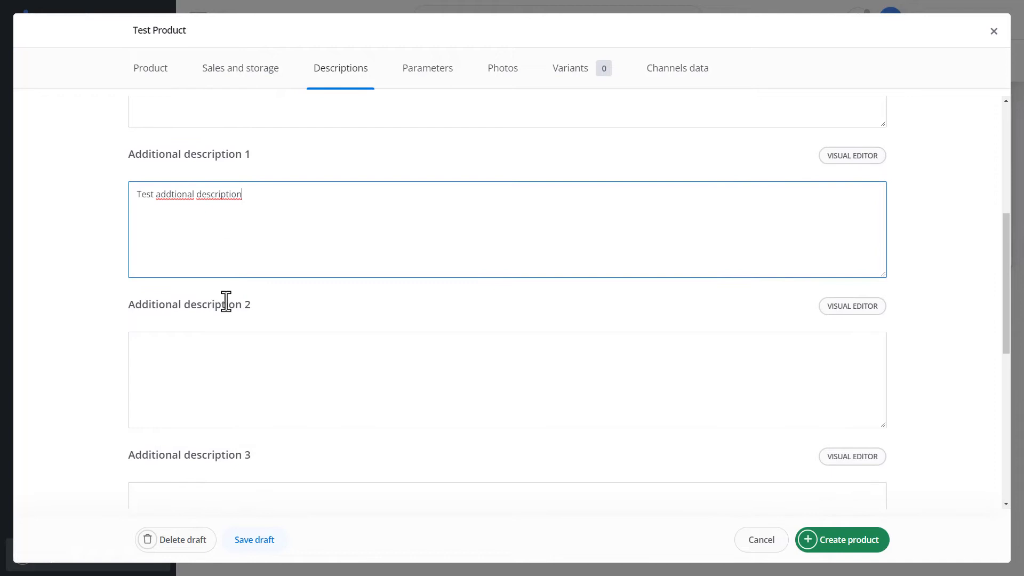
pyautogui.scroll(-5, 224, 301)
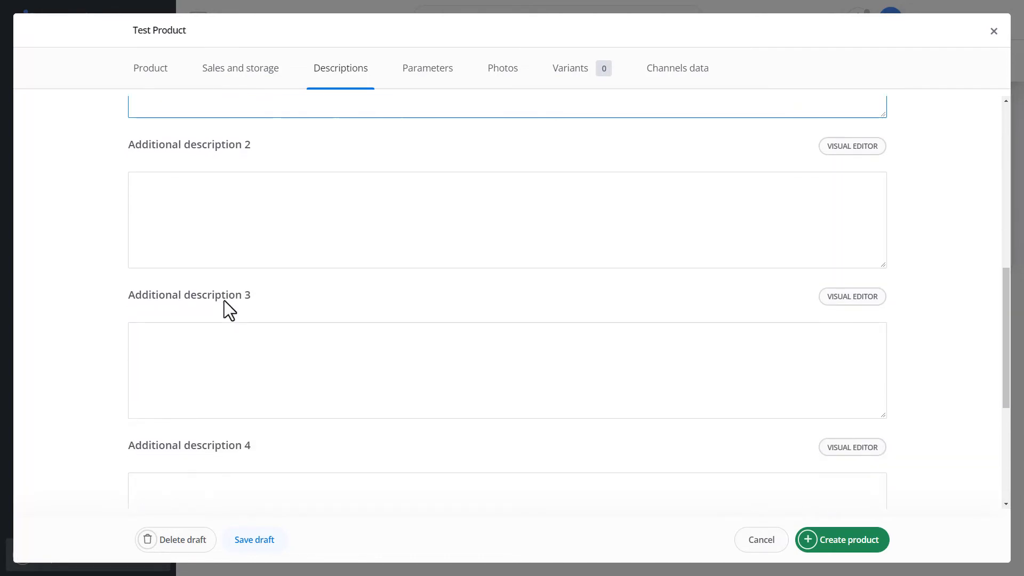
pyautogui.scroll(-3, 224, 301)
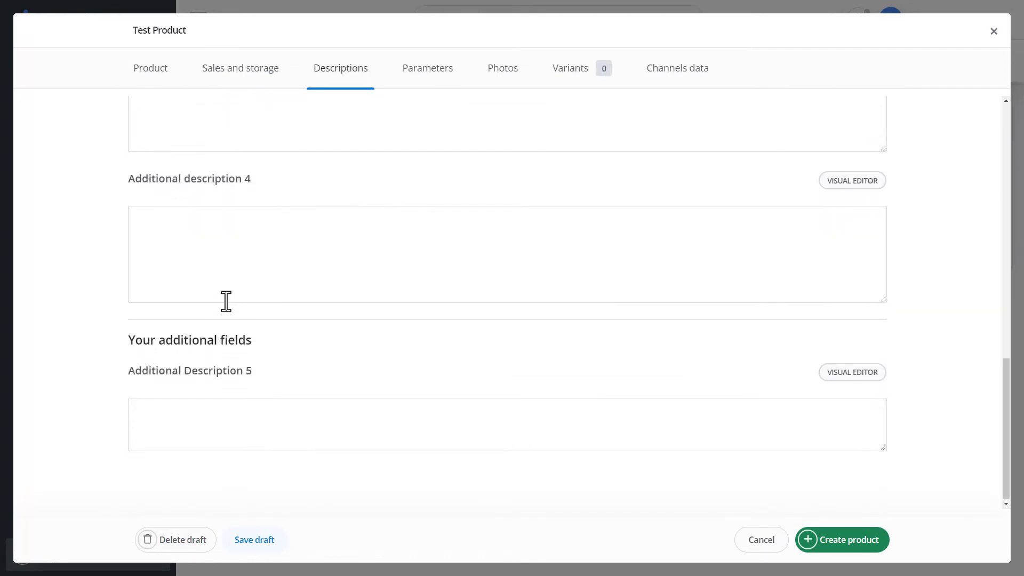
pyautogui.scroll(7, 224, 301)
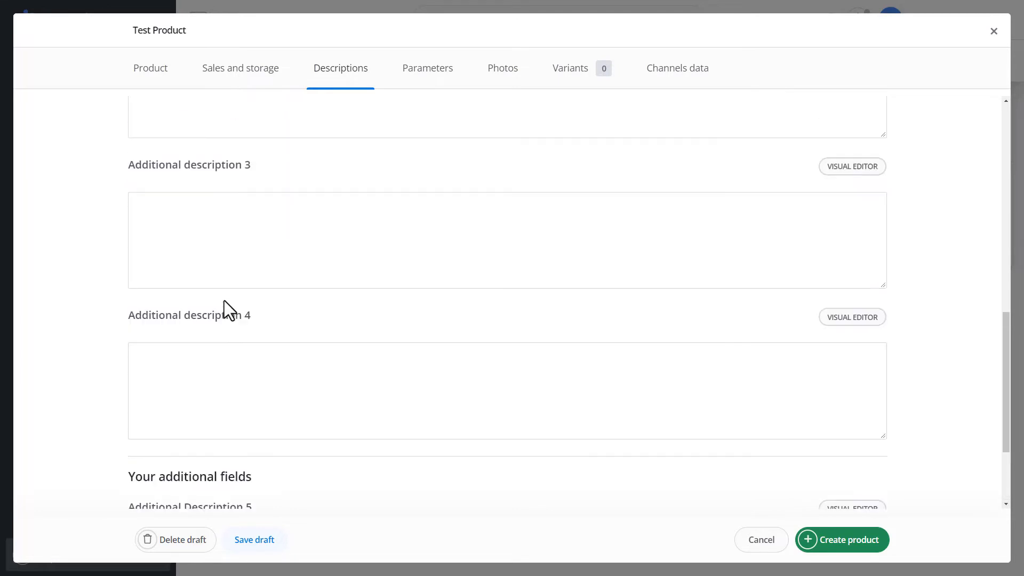
pyautogui.scroll(7, 226, 301)
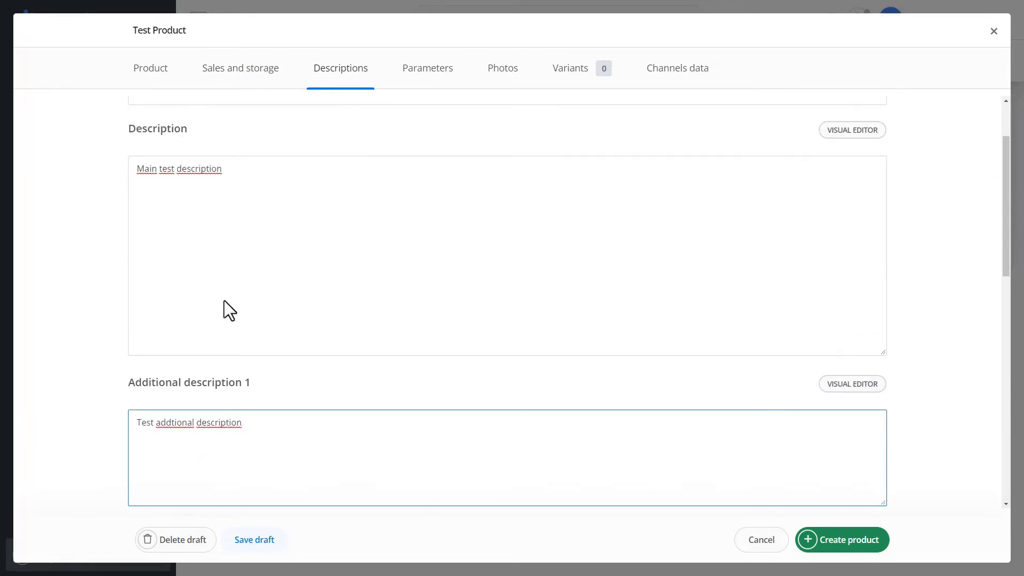
# Add a parameter named 'Manufacturer code' with value 123-123
pyautogui.click(425, 81)
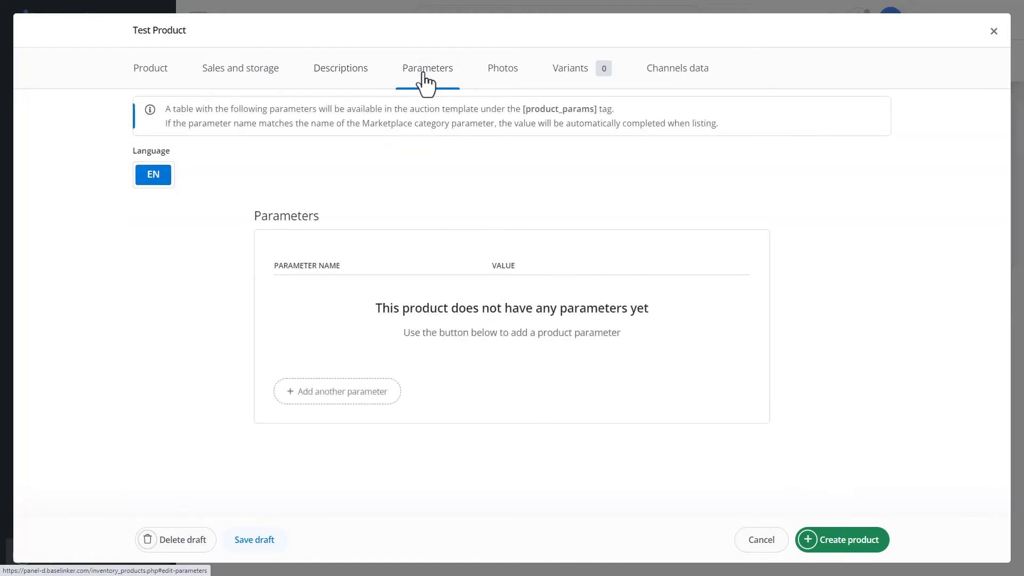
pyautogui.click(322, 393)
pyautogui.click(335, 291)
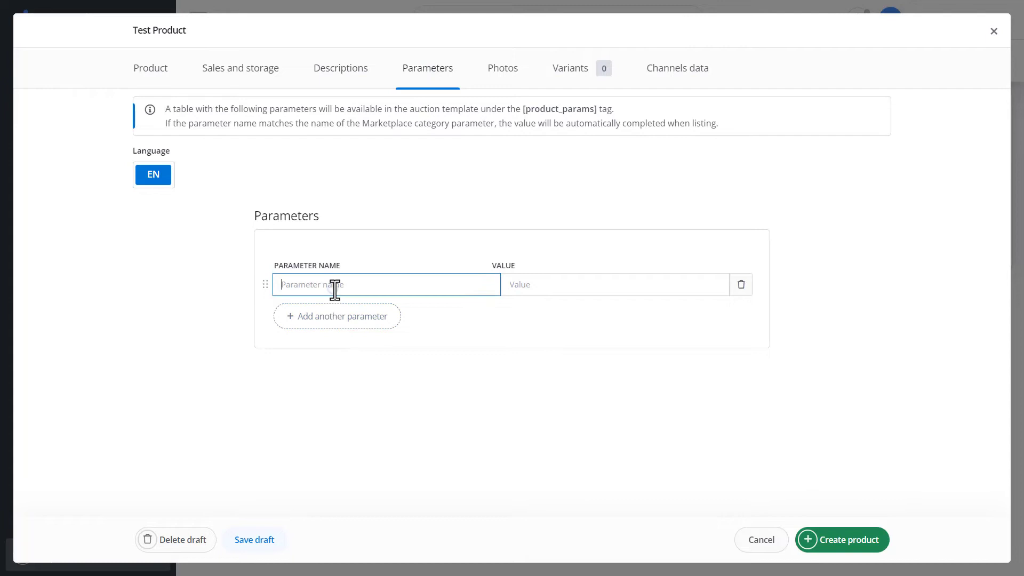
pyautogui.write('Manufact')
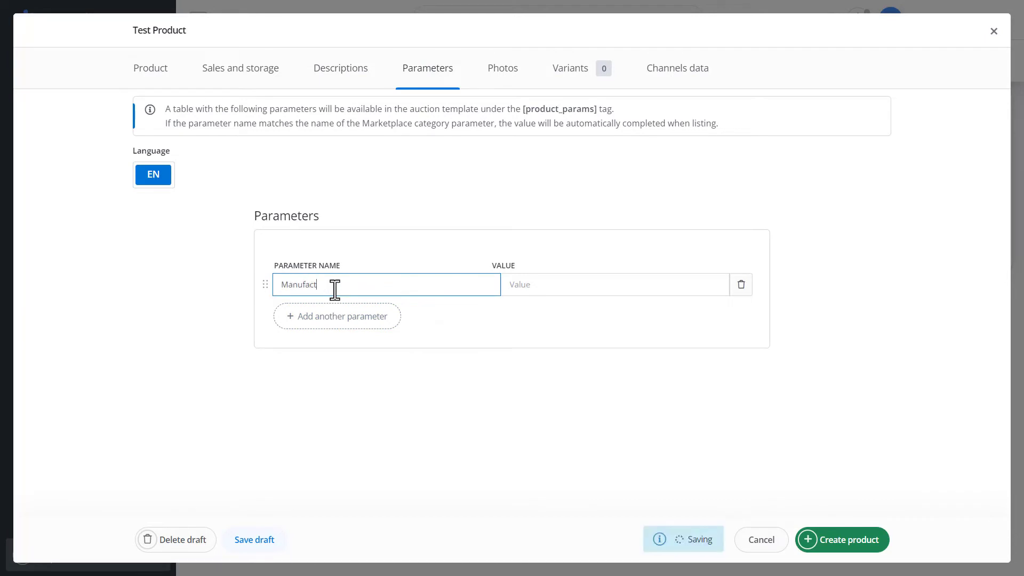
pyautogui.write('urer code')
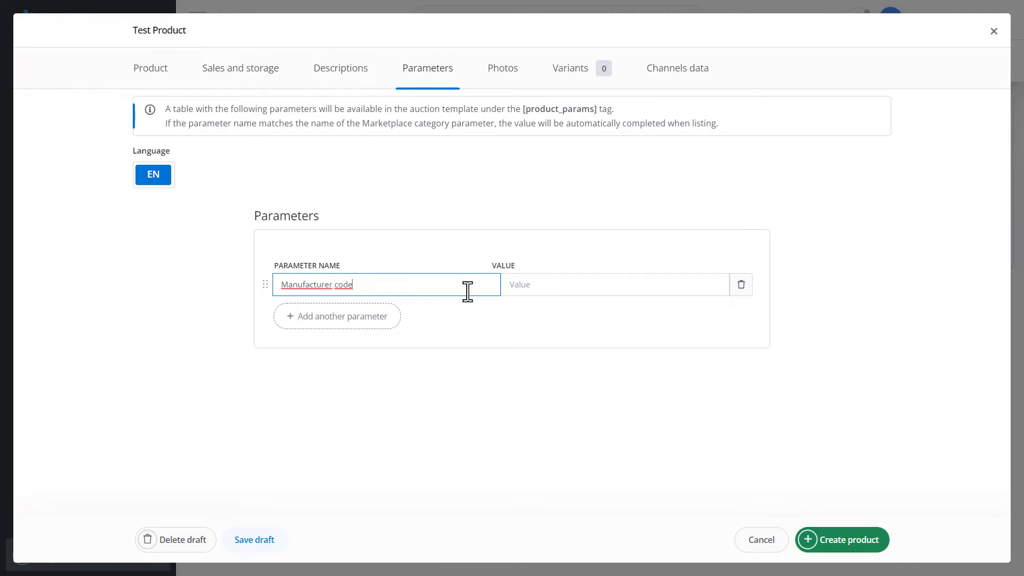
pyautogui.click(522, 290)
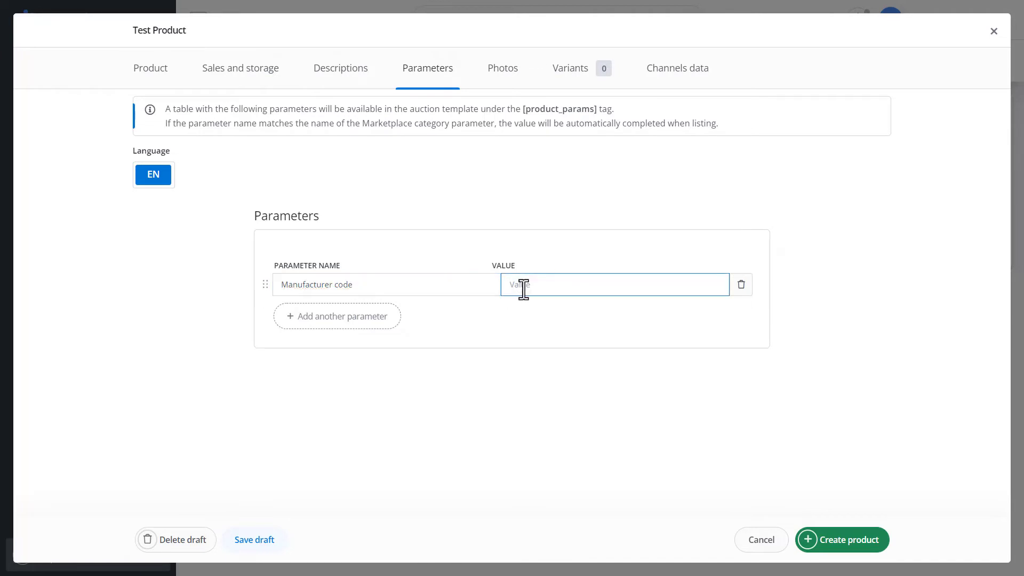
pyautogui.write('123-123')
pyautogui.click(501, 73)
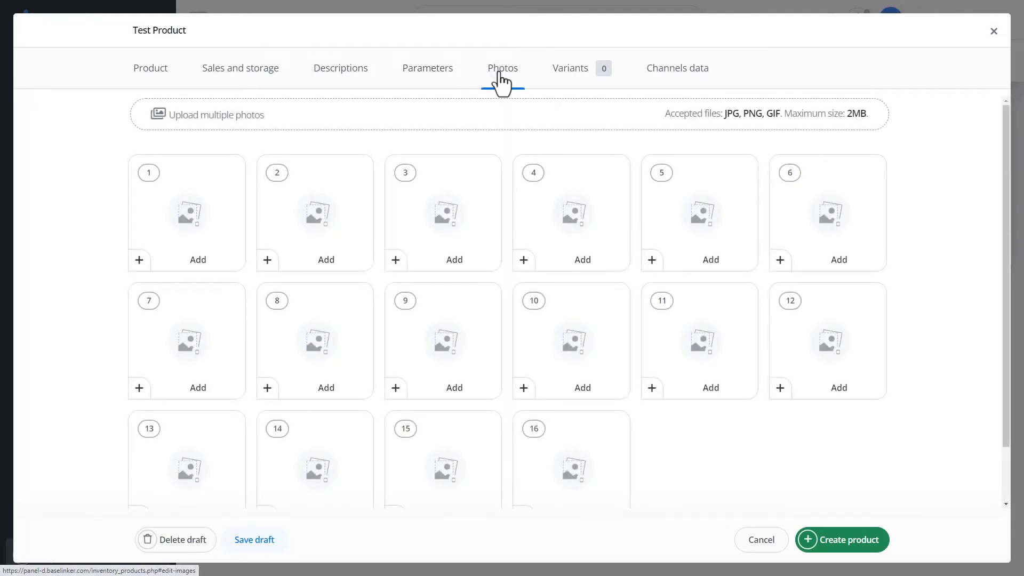
pyautogui.click(573, 72)
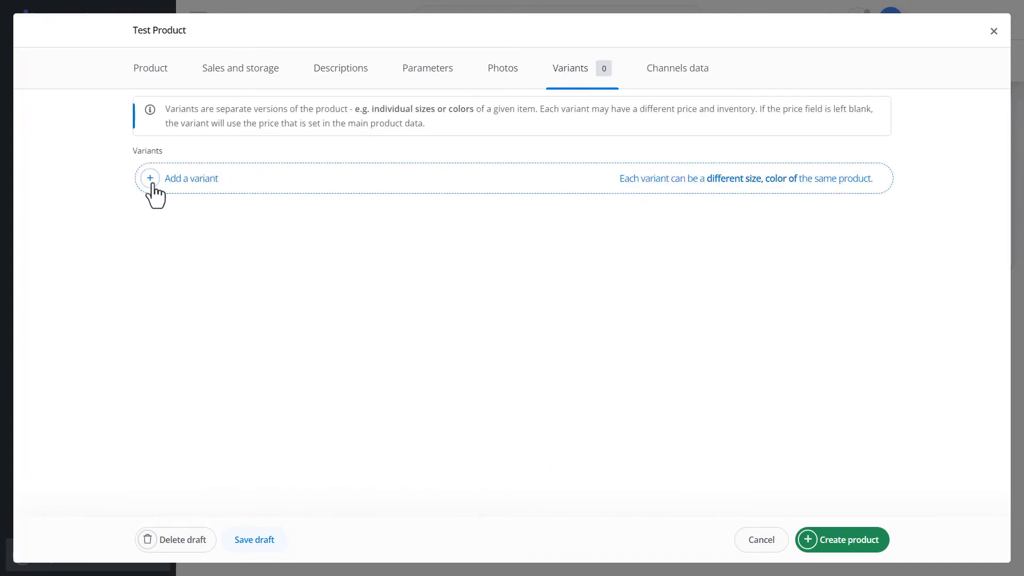
pyautogui.click(151, 181)
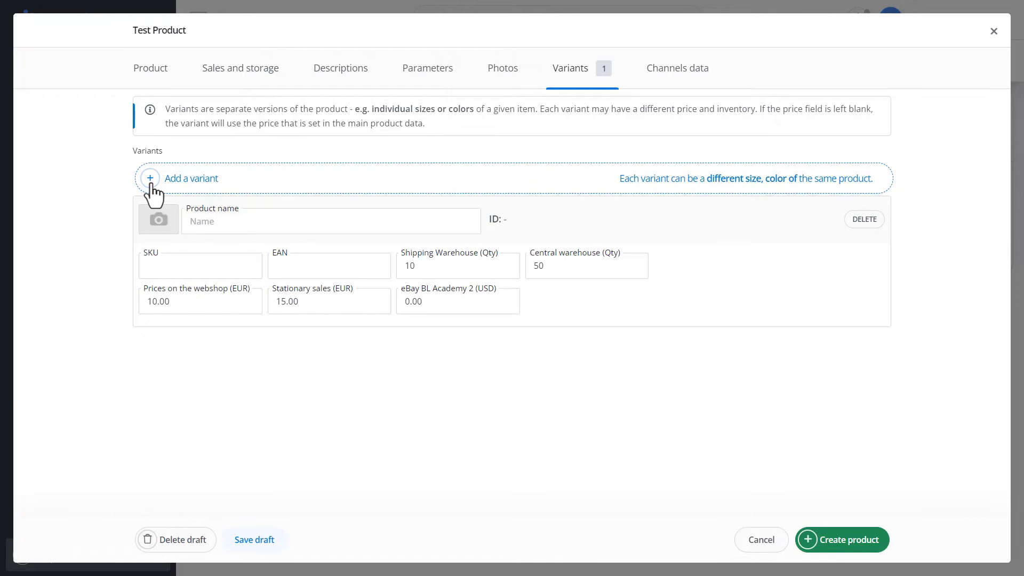
pyautogui.click(203, 227)
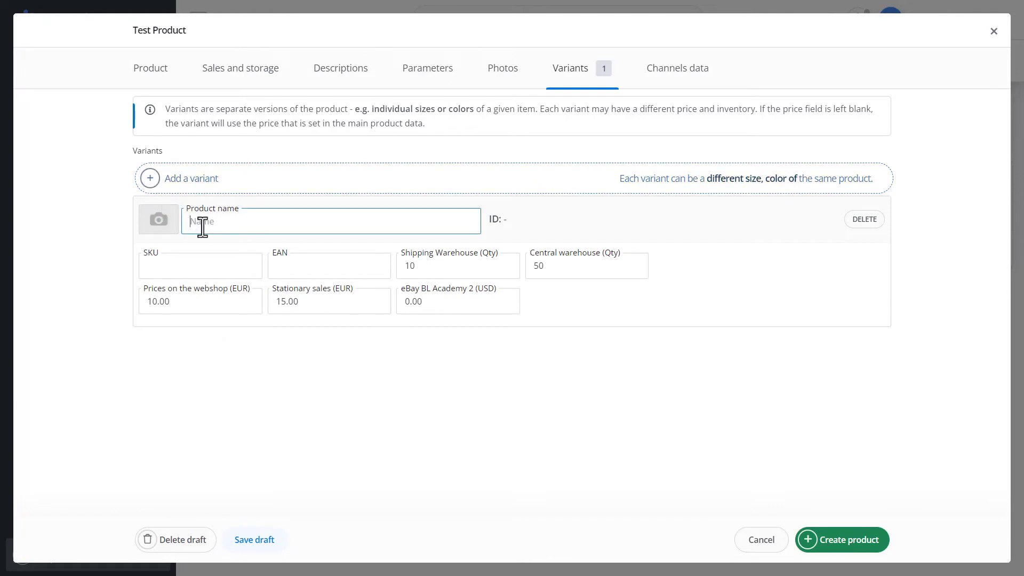
pyautogui.write('Green')
pyautogui.click(201, 261)
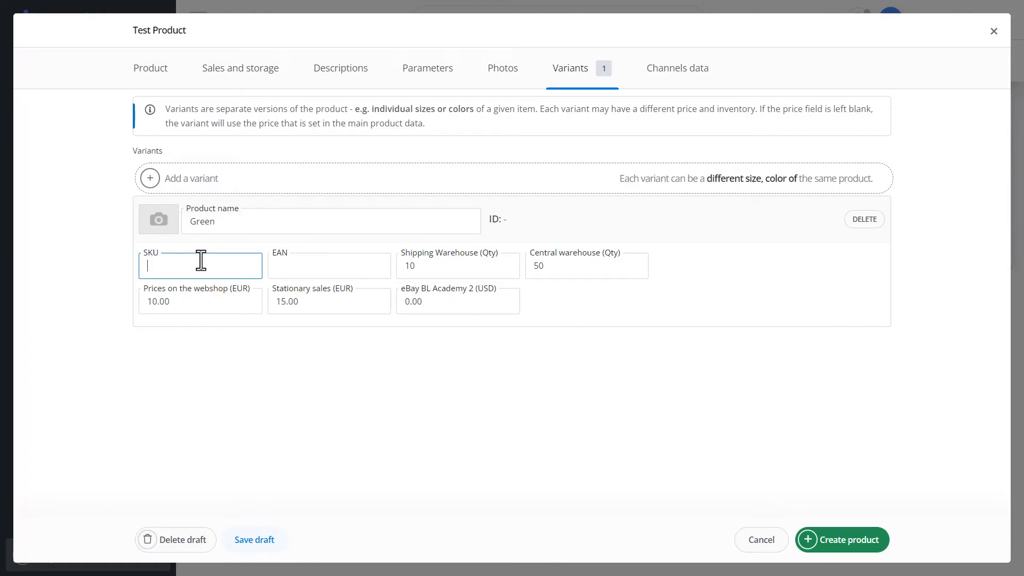
pyautogui.write('123g')
pyautogui.click(288, 265)
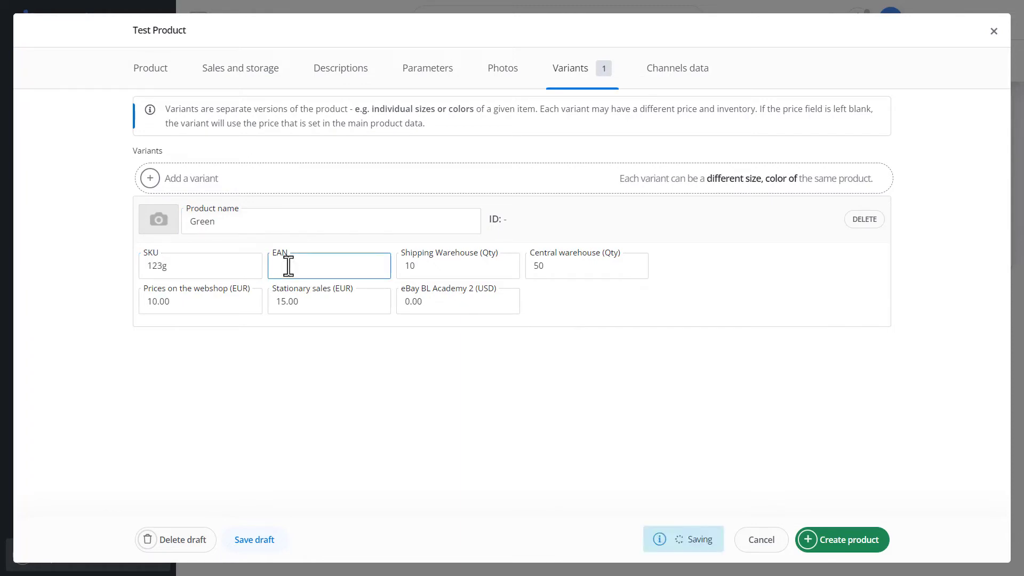
pyautogui.write('123456')
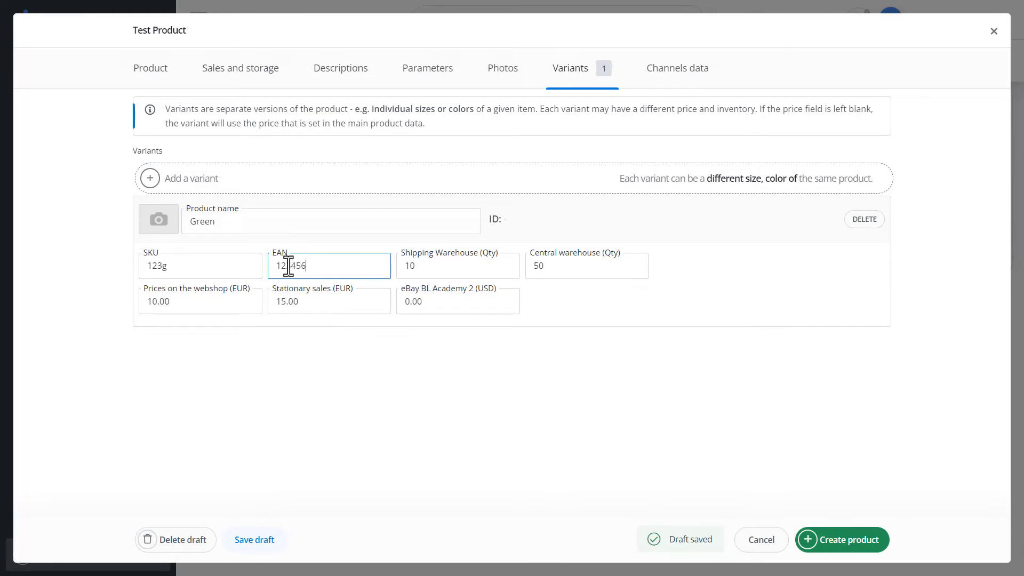
pyautogui.write('78910')
pyautogui.click(392, 278)
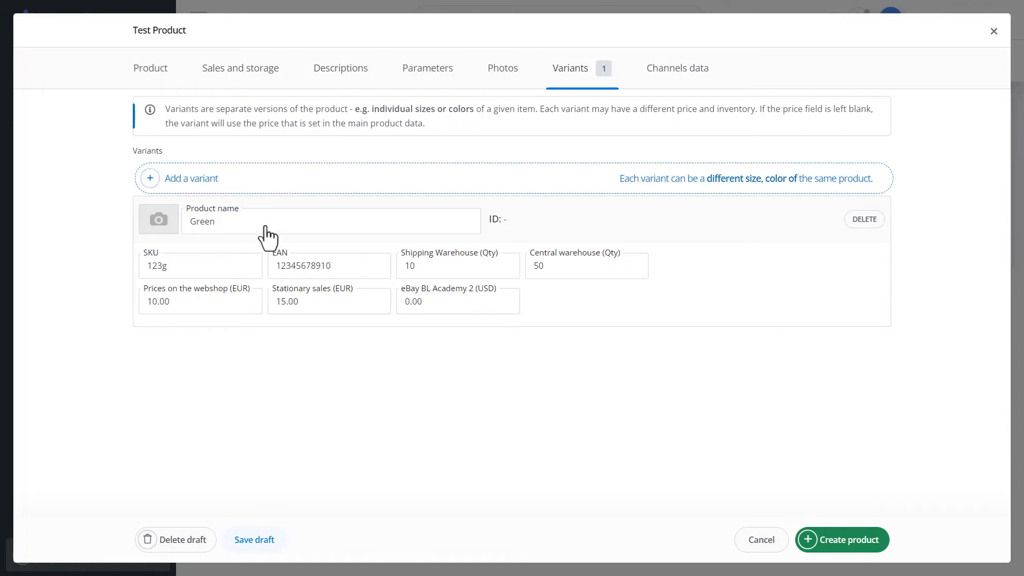
pyautogui.click(150, 179)
pyautogui.click(215, 359)
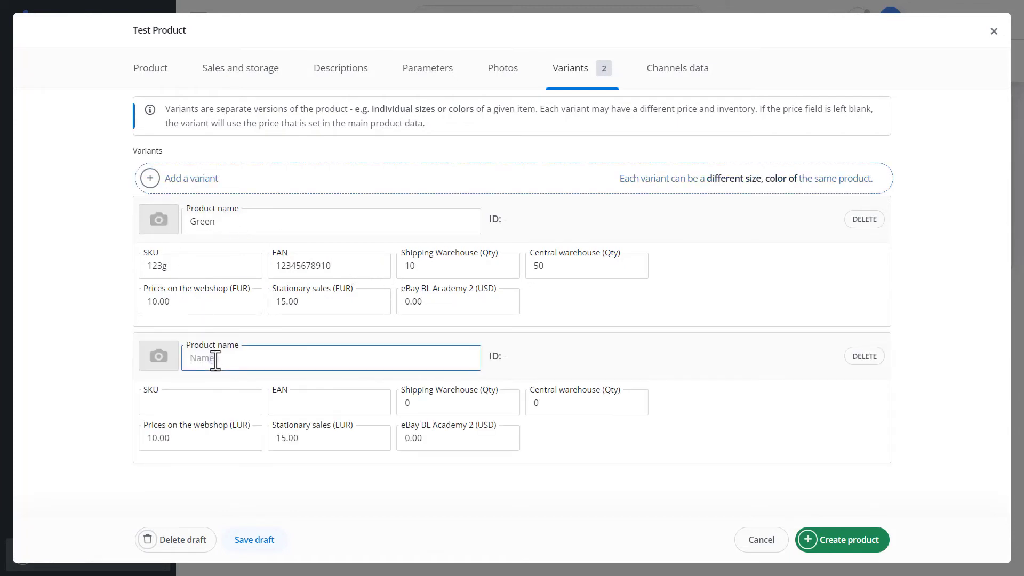
pyautogui.write('Orange')
pyautogui.click(210, 405)
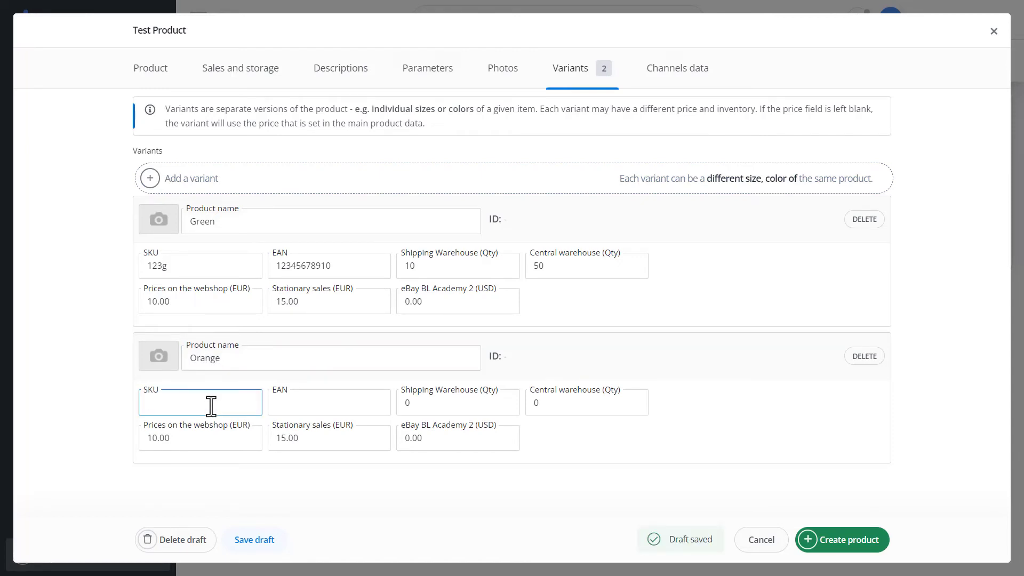
pyautogui.write('12')
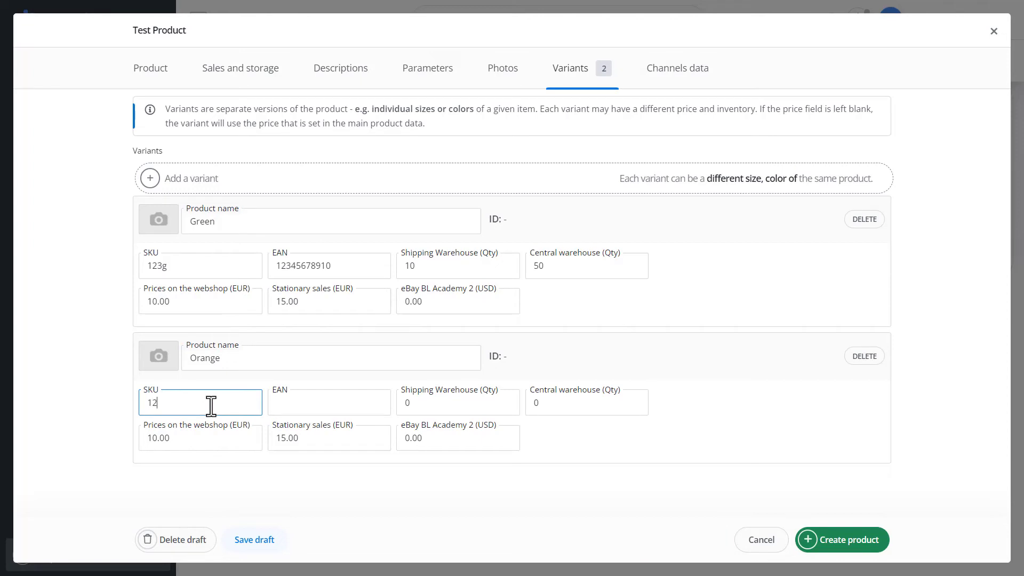
pyautogui.write('3o')
pyautogui.doubleClick(340, 265)
pyautogui.hotkey('ctrl', 'c')
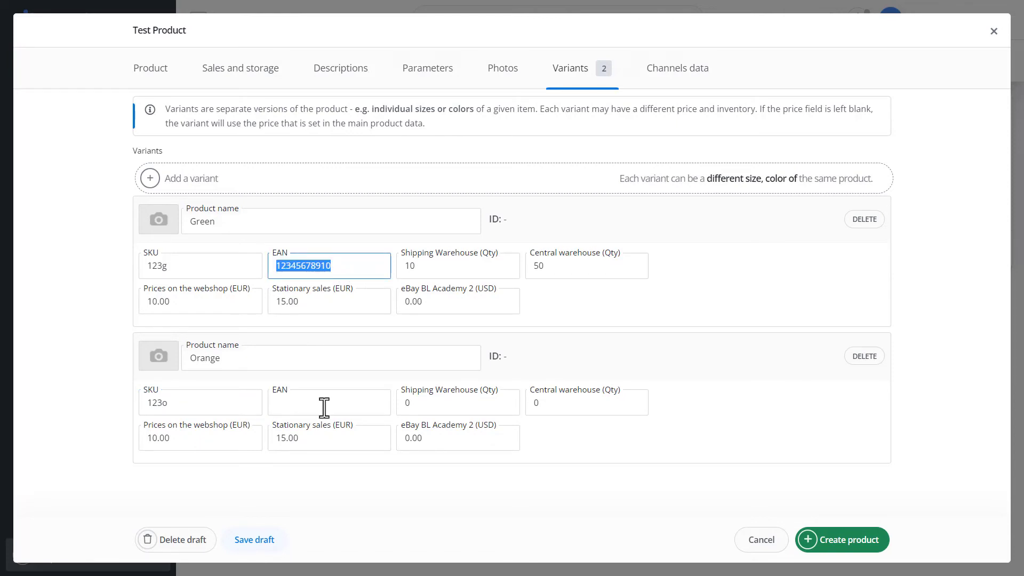
pyautogui.click(342, 404)
pyautogui.hotkey('ctrl', 'v')
pyautogui.press('BackSpace')
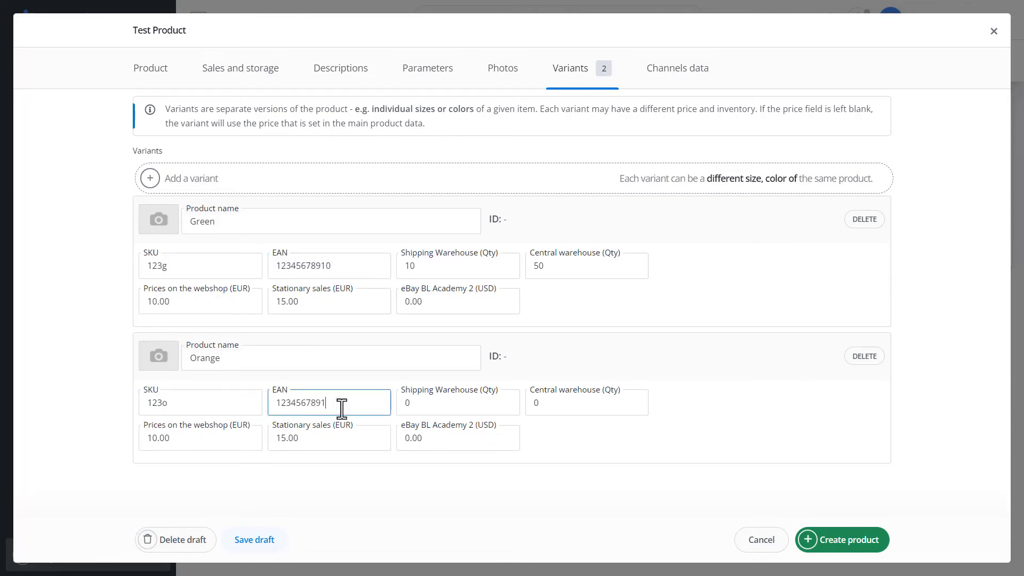
pyautogui.write('2')
pyautogui.click(442, 404)
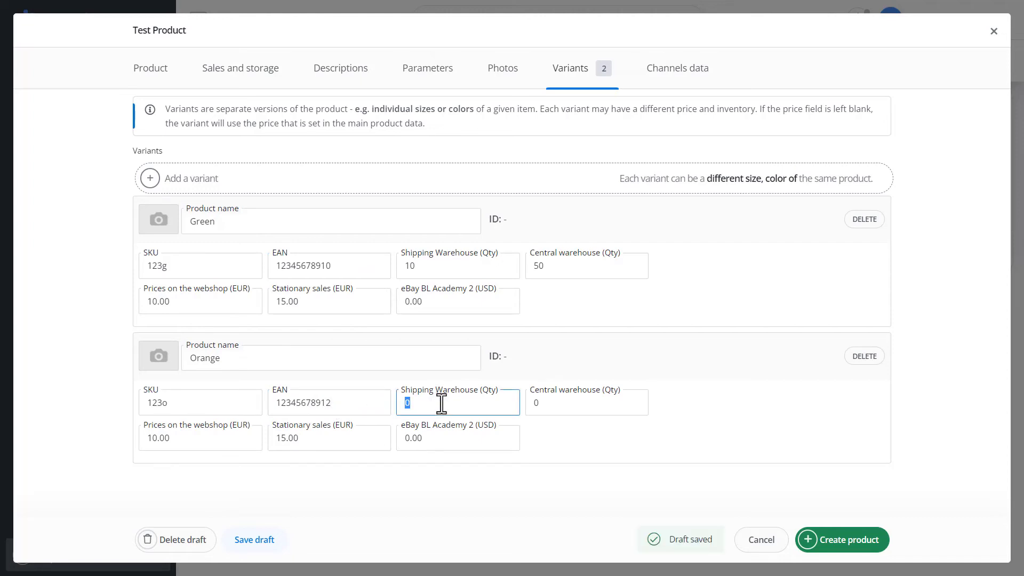
pyautogui.write('2')
pyautogui.click(567, 409)
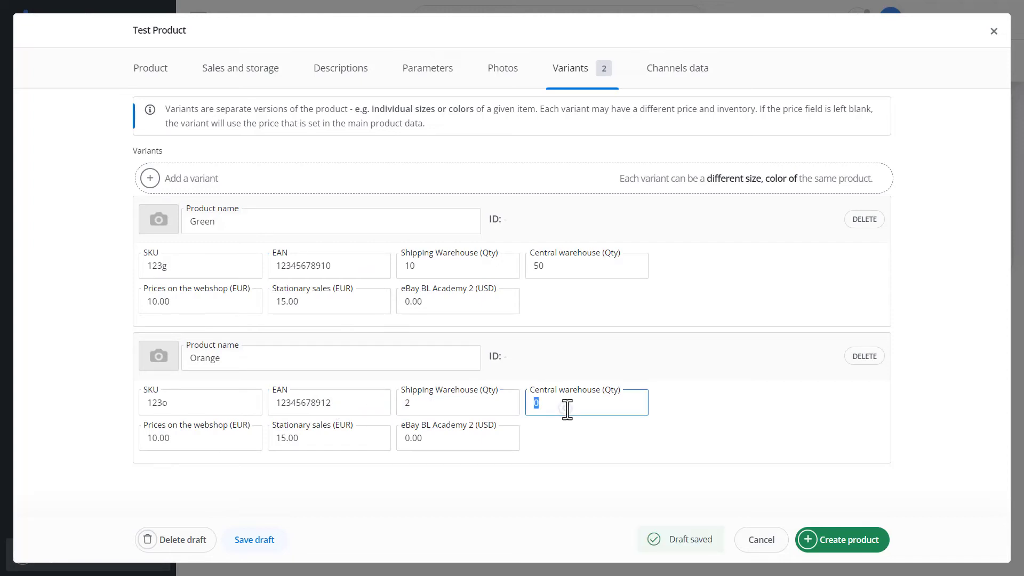
pyautogui.write('10')
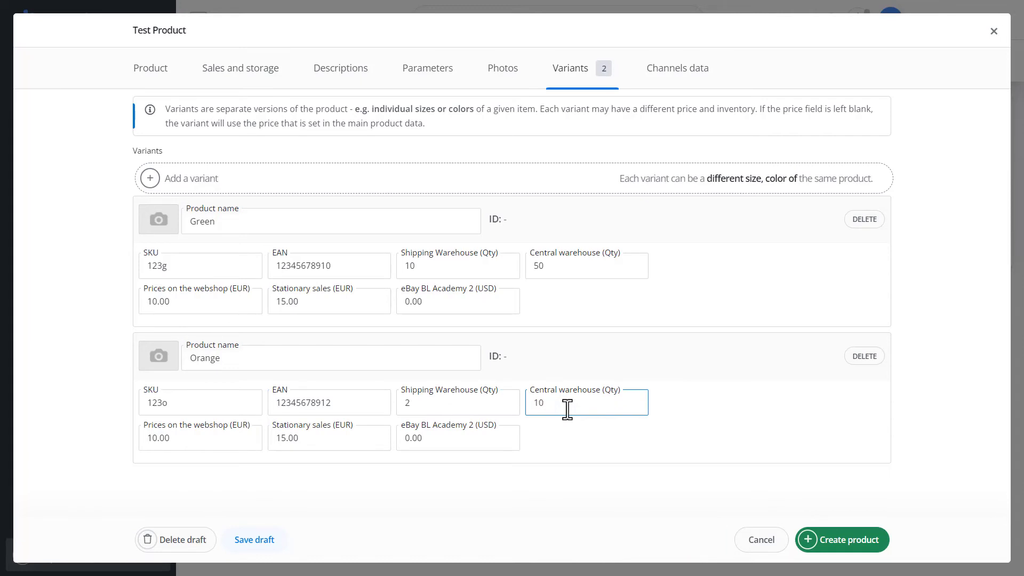
# Override the product name as 'Test Product eBay' for the academybl eBay account
pyautogui.click(678, 66)
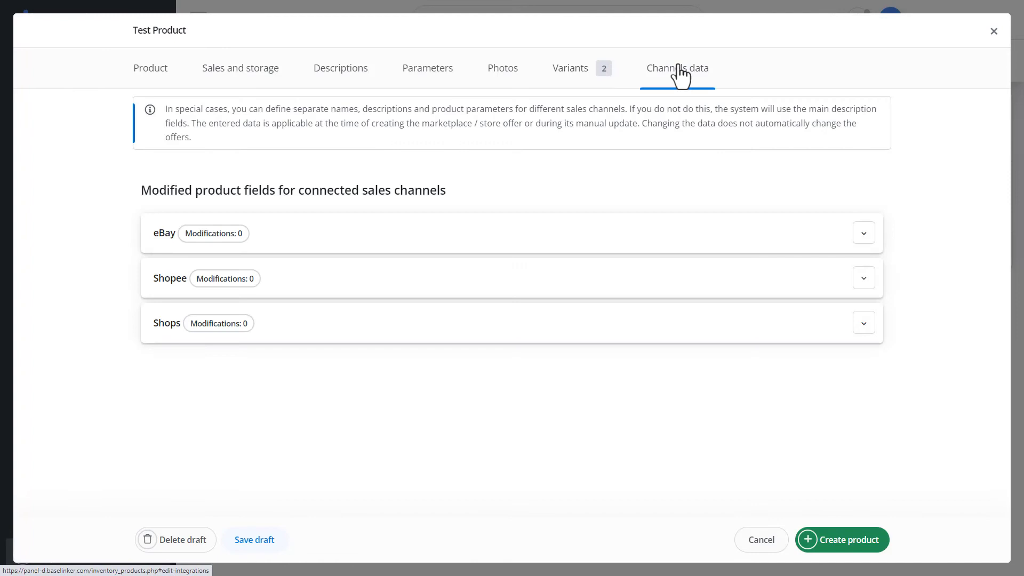
pyautogui.click(221, 235)
pyautogui.click(179, 273)
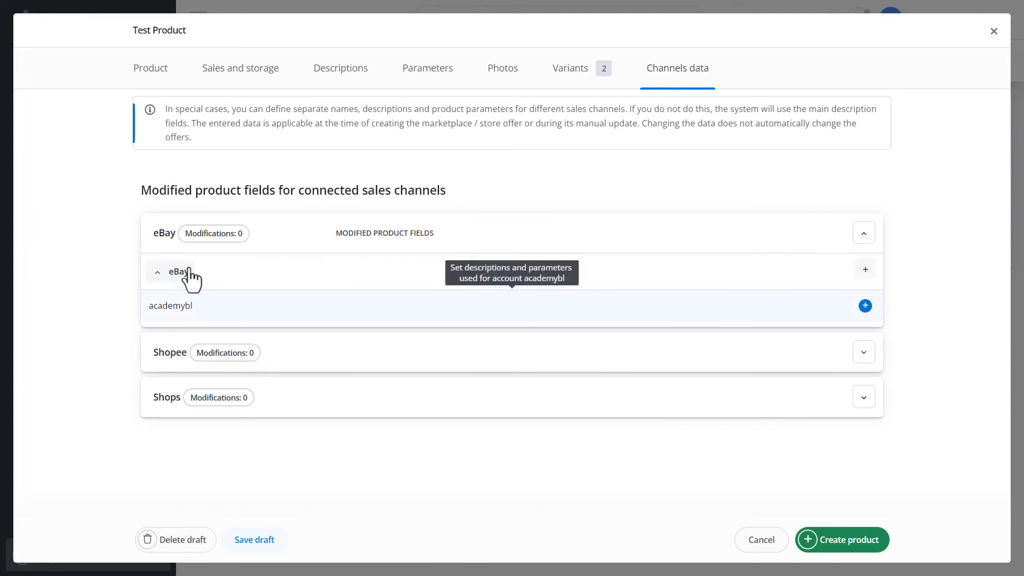
pyautogui.click(371, 297)
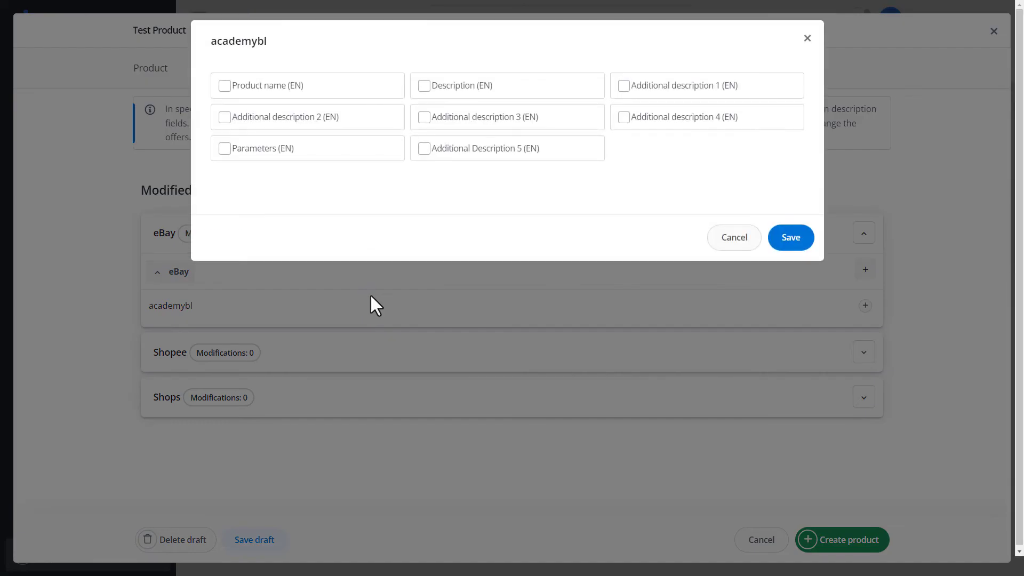
pyautogui.click(225, 86)
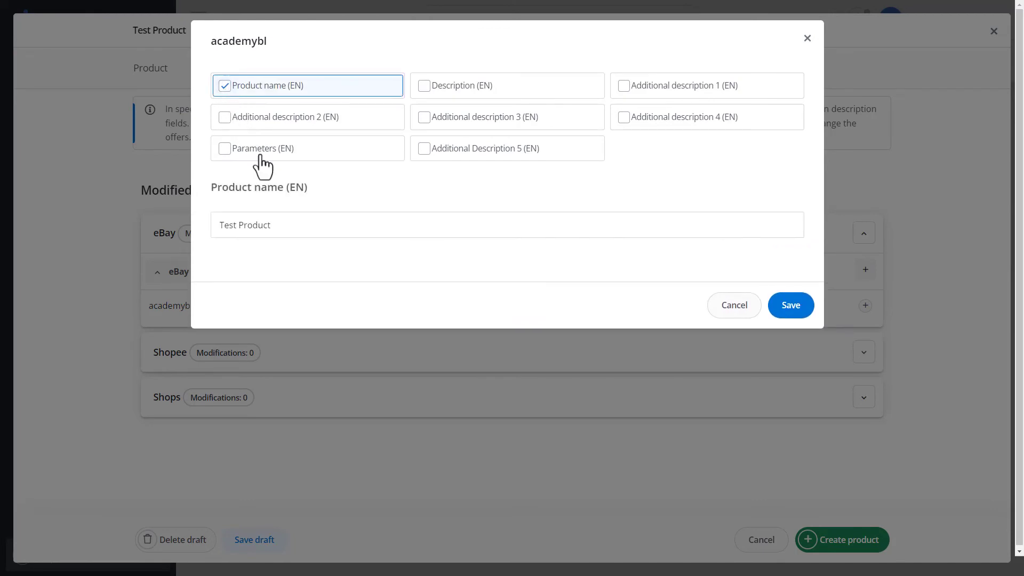
pyautogui.click(299, 226)
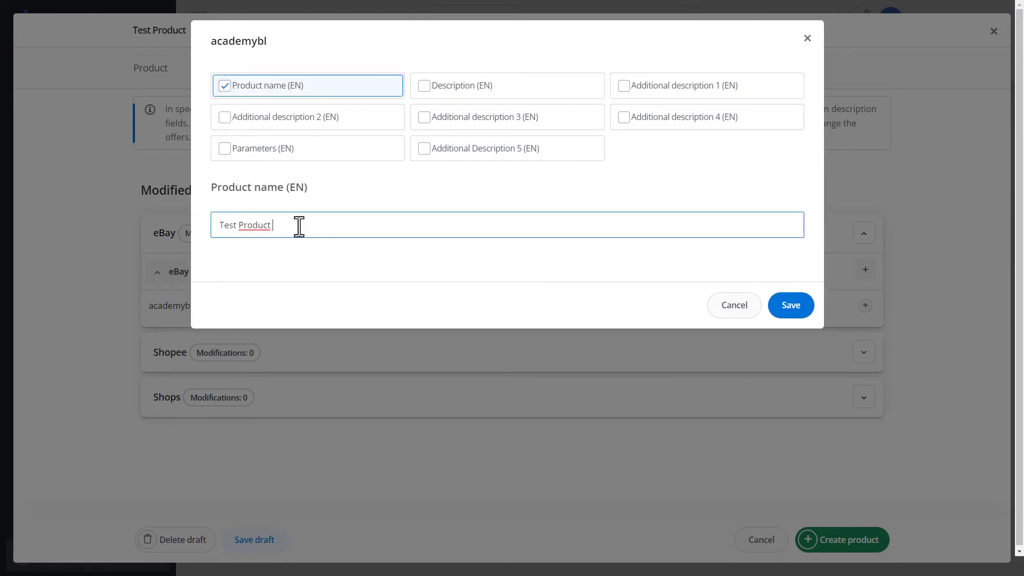
pyautogui.write('eBay')
pyautogui.click(792, 309)
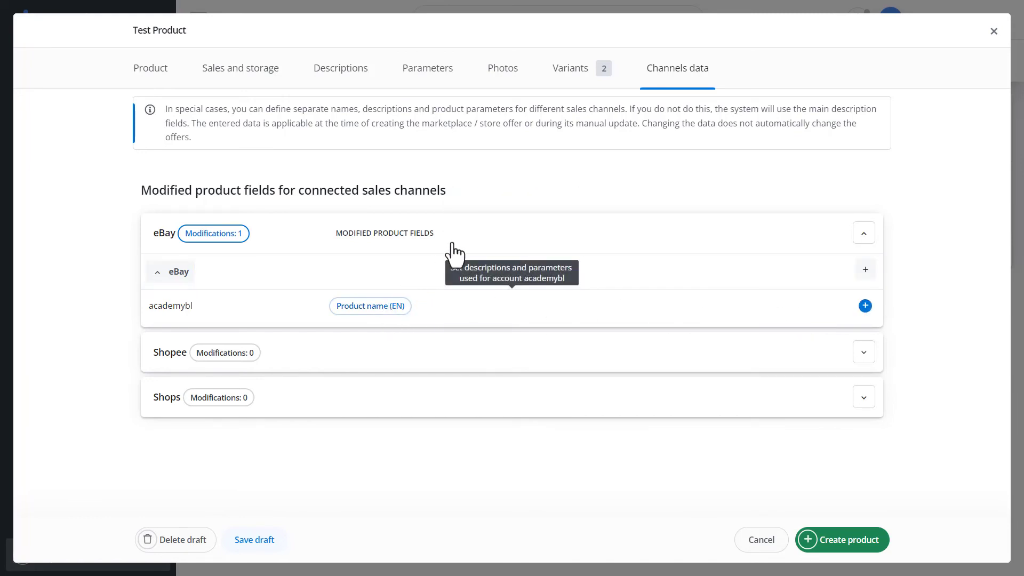
# Override the Shops channel description as 'Main test description - Shops', then create Test Product
pyautogui.click(274, 407)
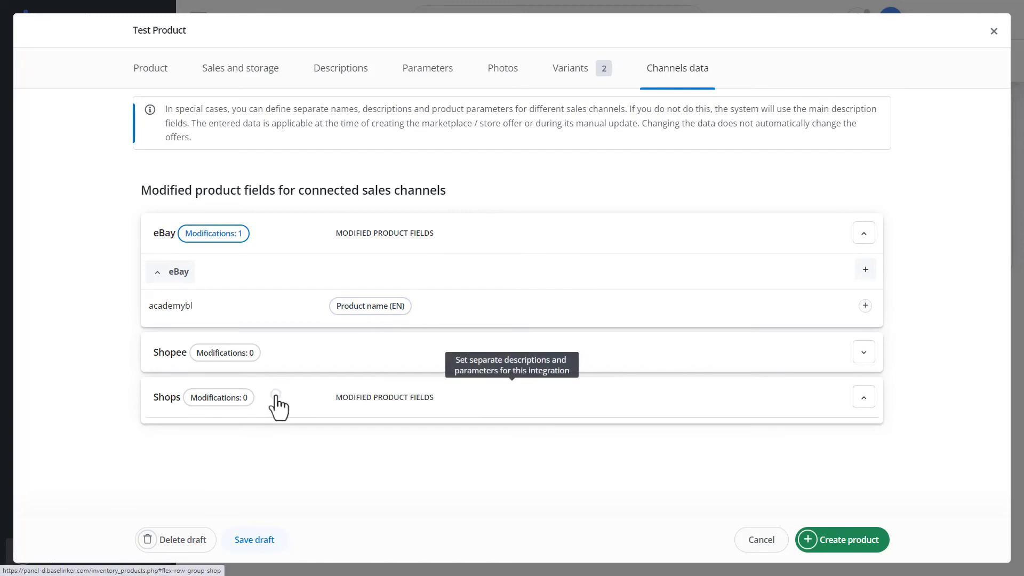
pyautogui.click(265, 435)
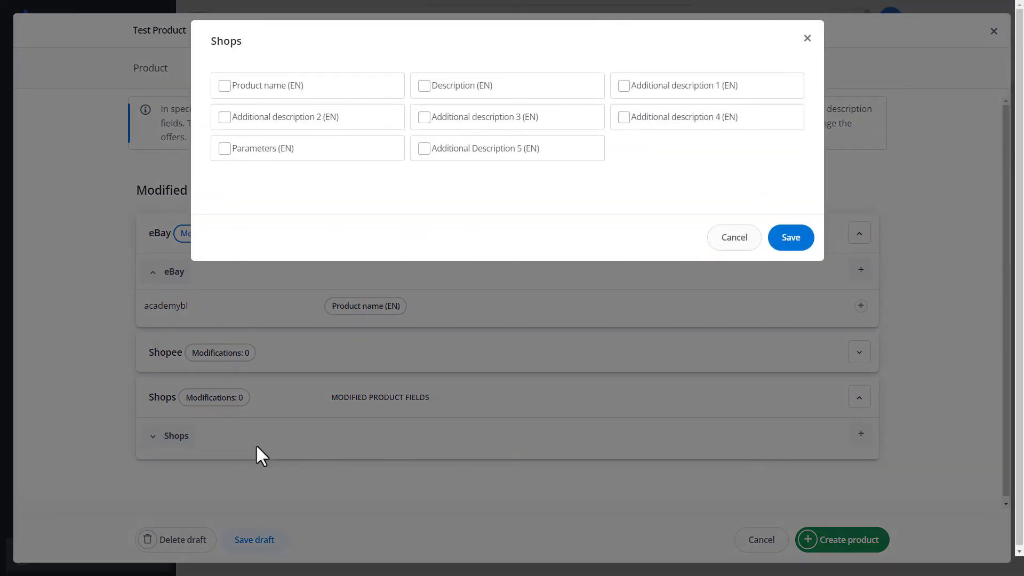
pyautogui.click(424, 86)
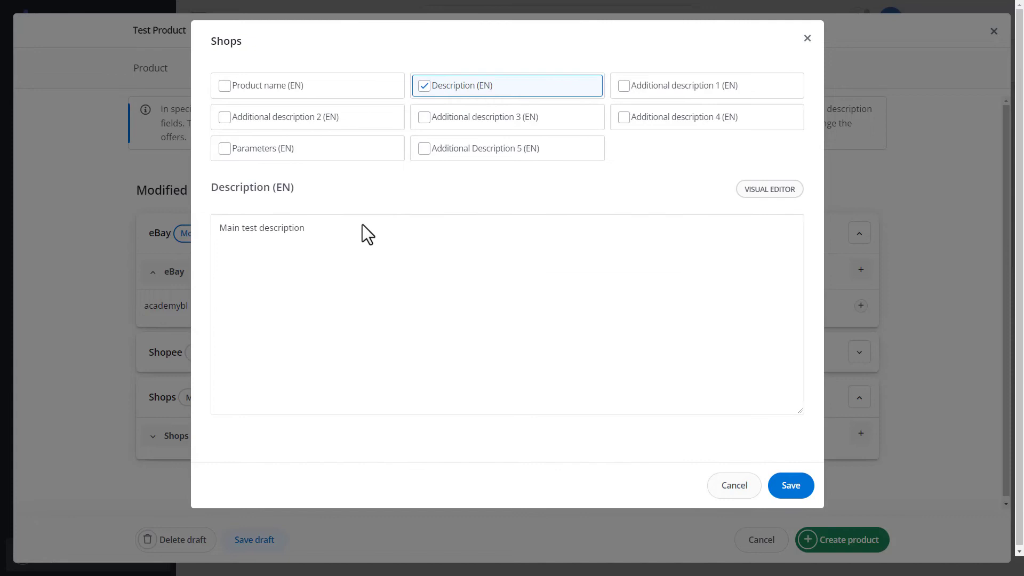
pyautogui.click(355, 240)
pyautogui.write('- ')
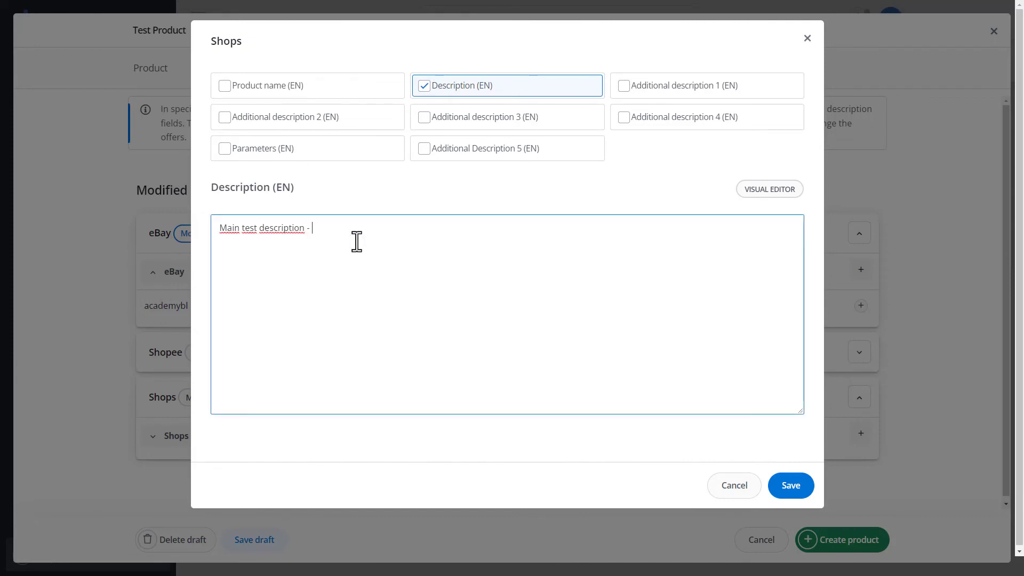
pyautogui.write('Shops')
pyautogui.click(790, 486)
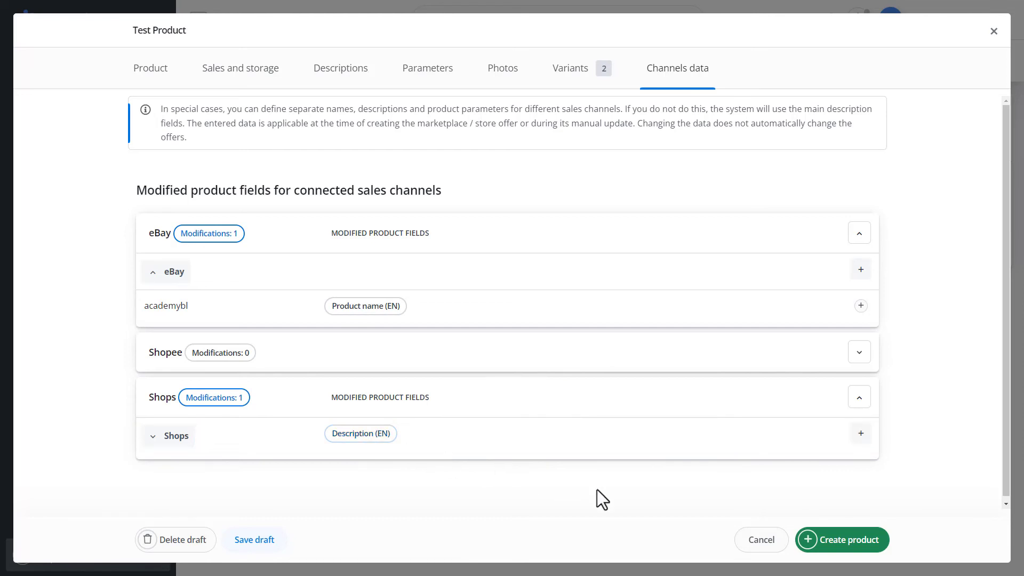
pyautogui.click(833, 542)
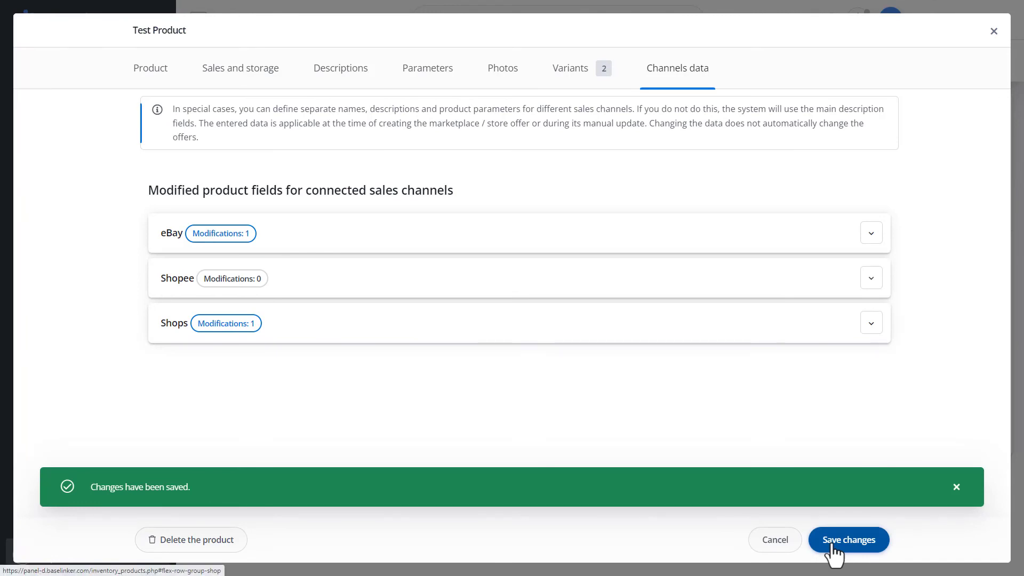
# Close the product window and remove the Draft: Yes restriction from the product filters
pyautogui.click(994, 33)
pyautogui.moveTo(995, 43)
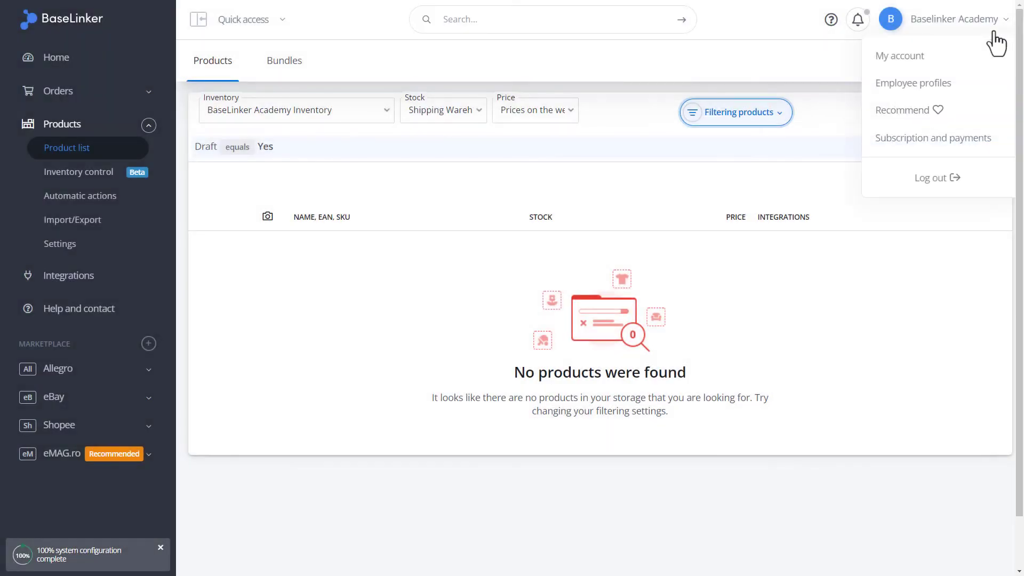
pyautogui.click(741, 112)
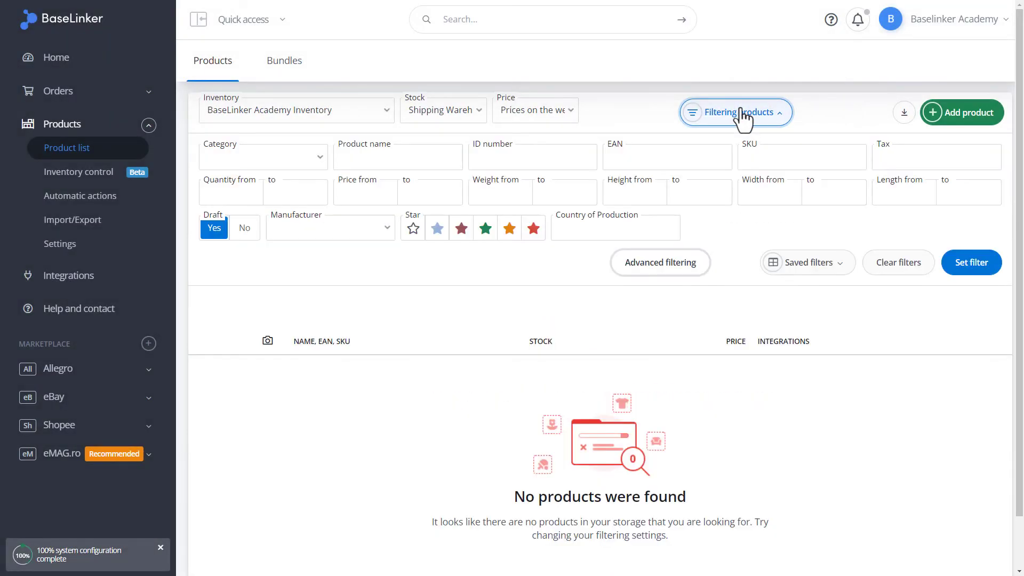
pyautogui.click(215, 234)
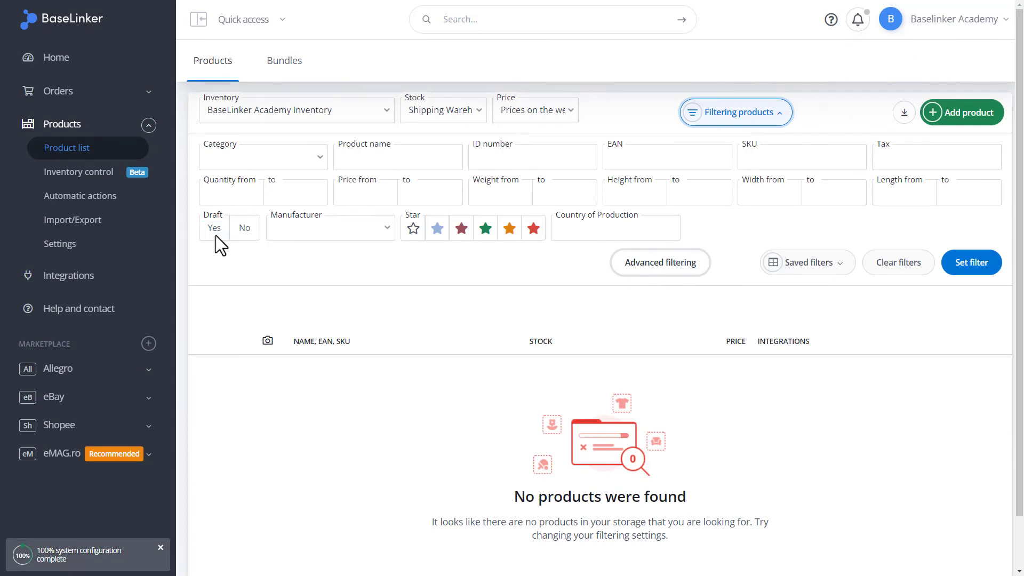
pyautogui.click(962, 266)
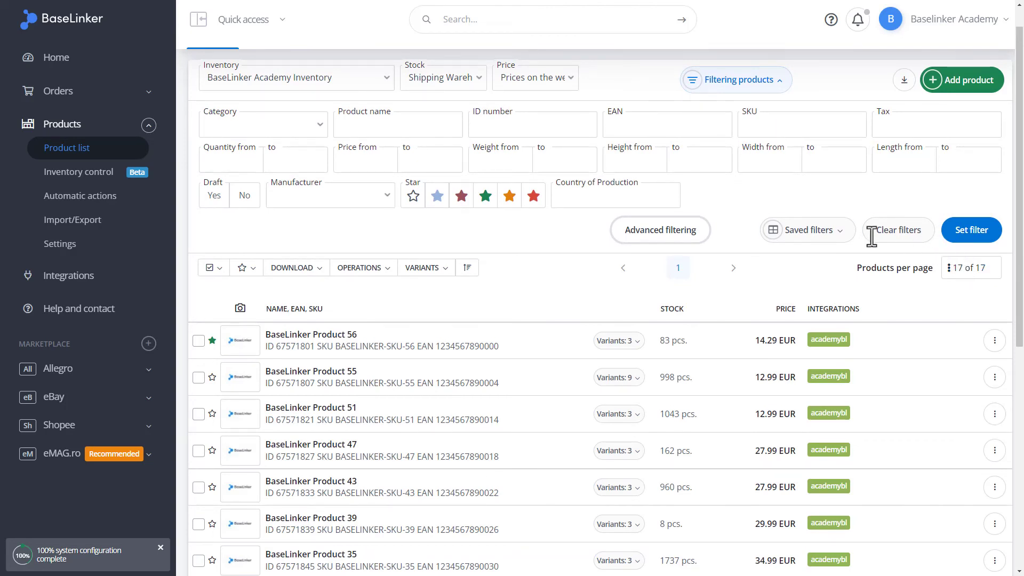
# Filter the product list by product name 'Test'
pyautogui.click(424, 131)
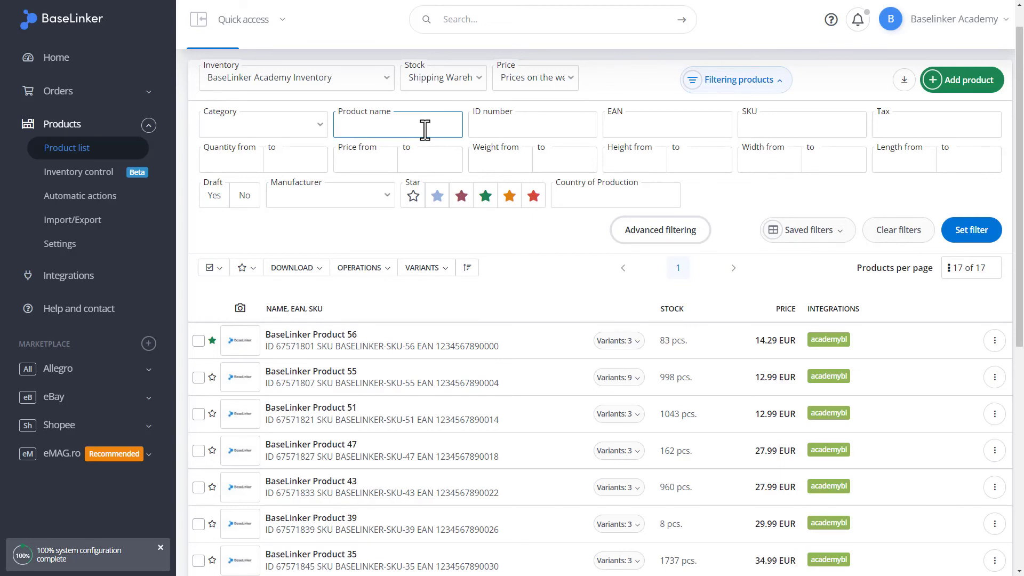
pyautogui.write('Test')
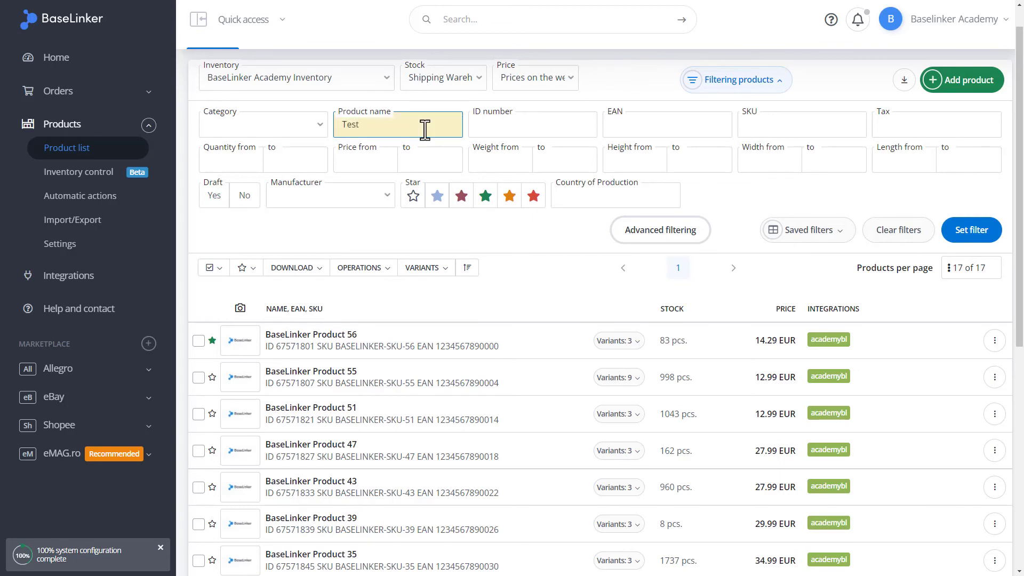
pyautogui.click(960, 236)
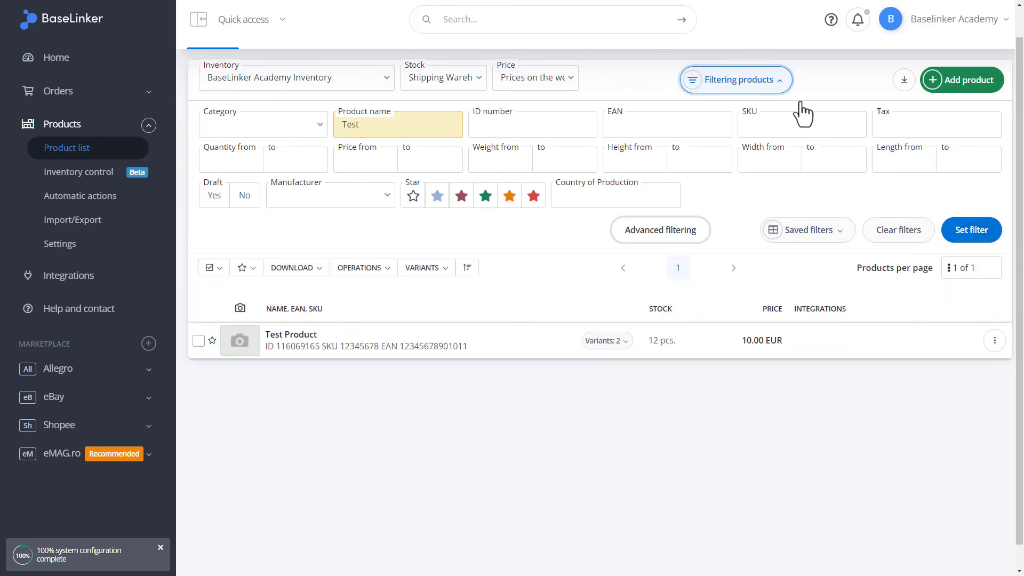
# Show Test Product's Green and Orange variants with stock from the Central warehouse
pyautogui.click(772, 83)
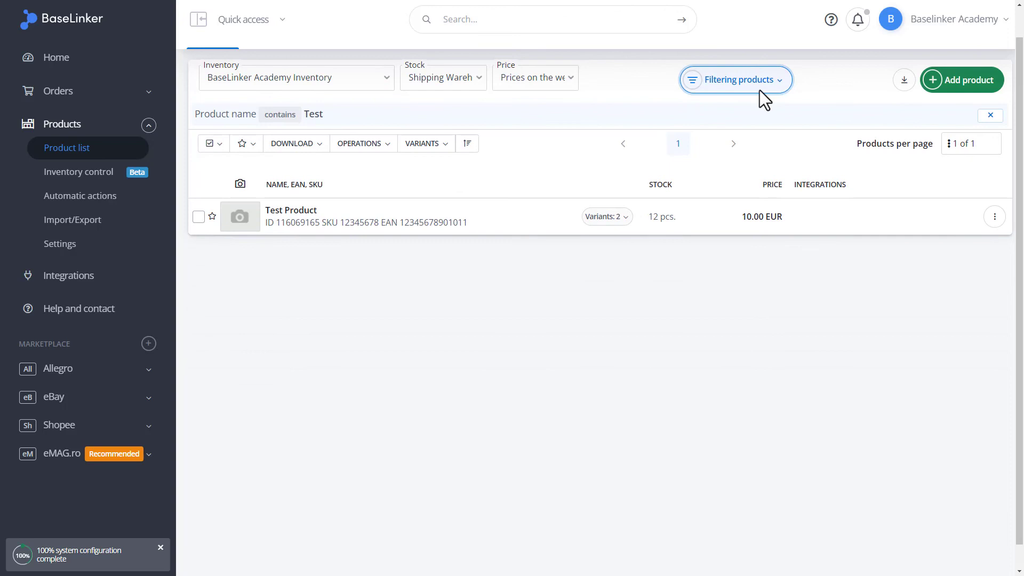
pyautogui.click(620, 219)
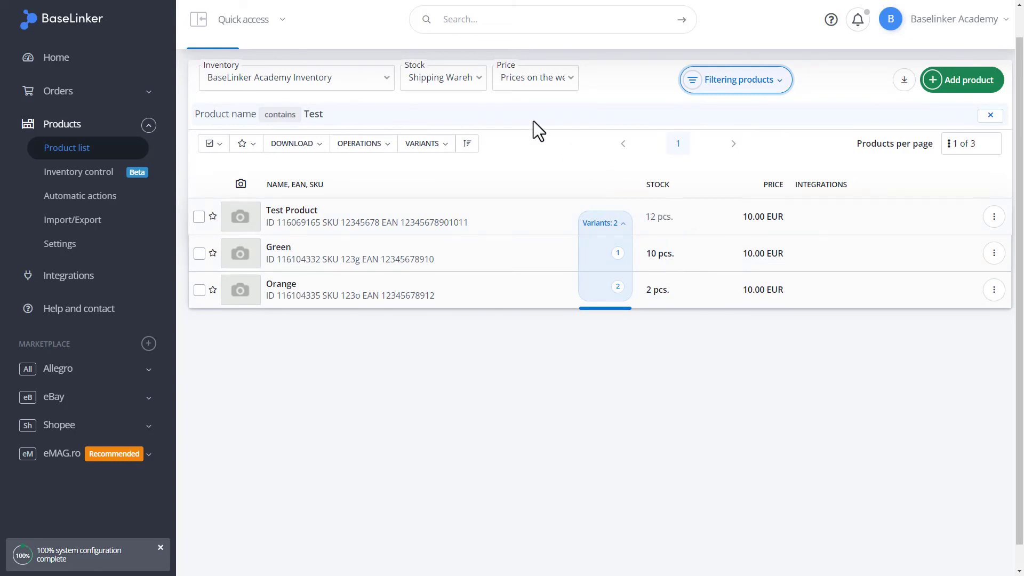
pyautogui.click(471, 78)
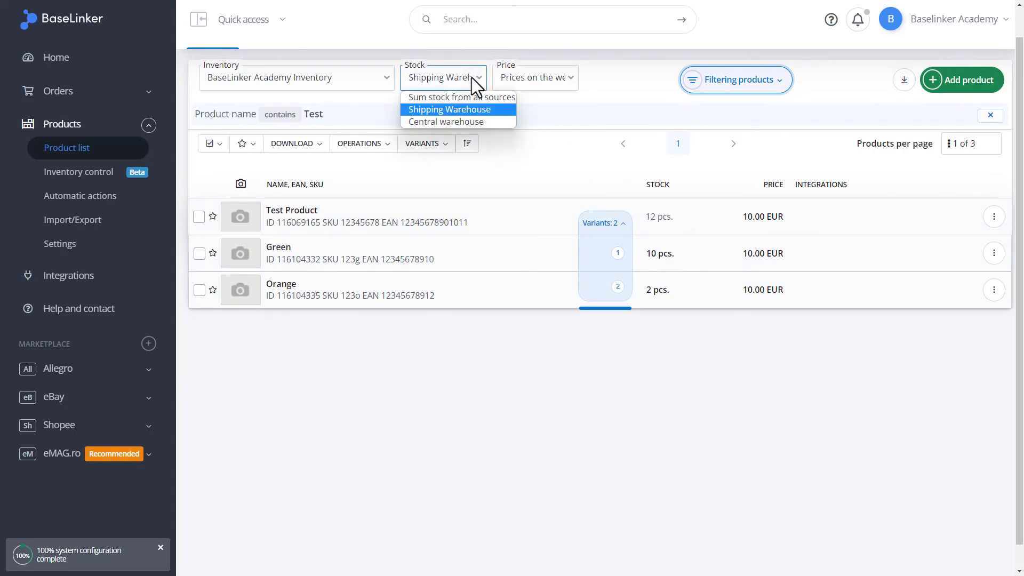
pyautogui.click(464, 121)
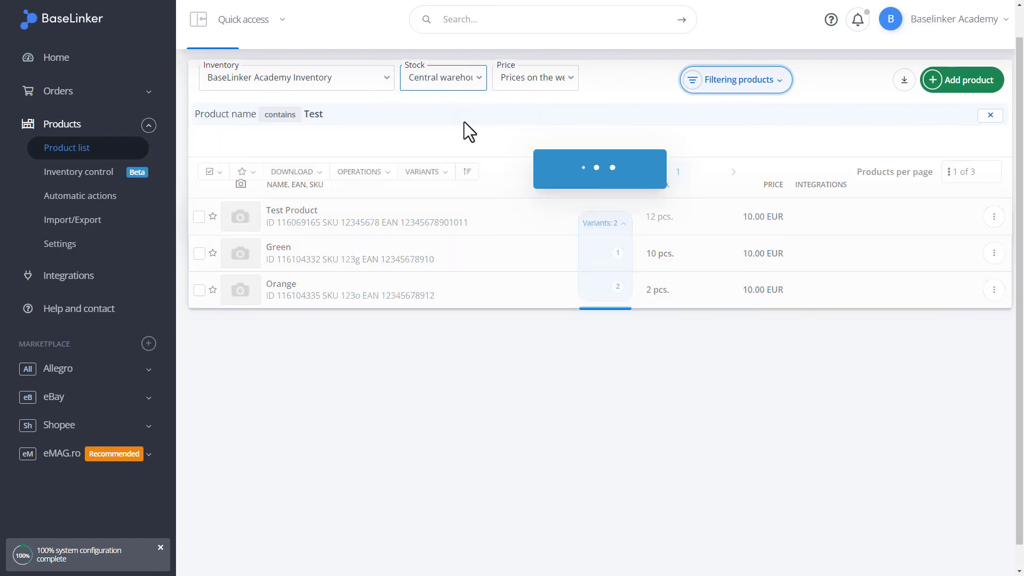
# Hide the variant rows and open Test Product's actions menu
pyautogui.moveTo(649, 229)
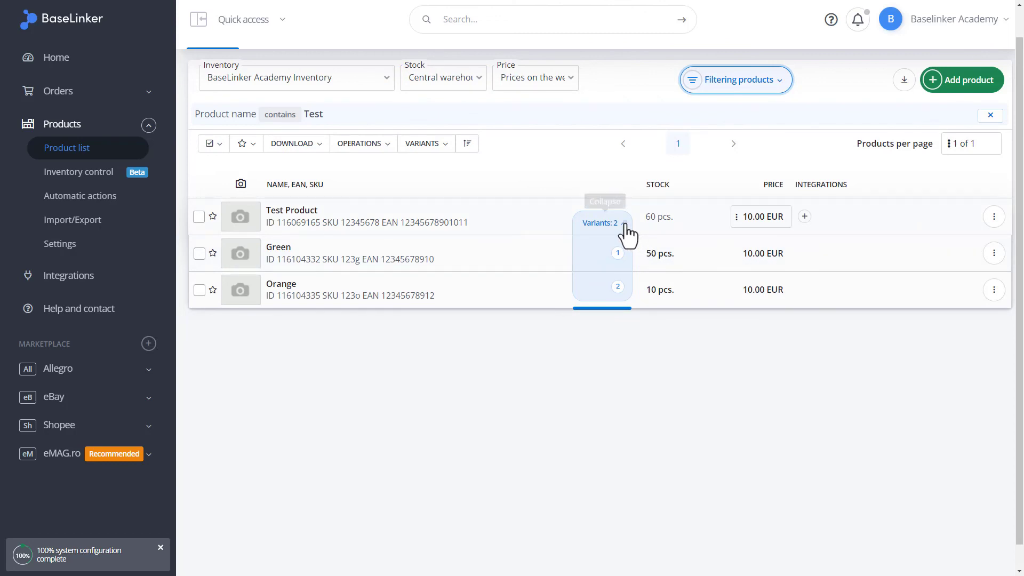
pyautogui.click(624, 224)
pyautogui.click(995, 216)
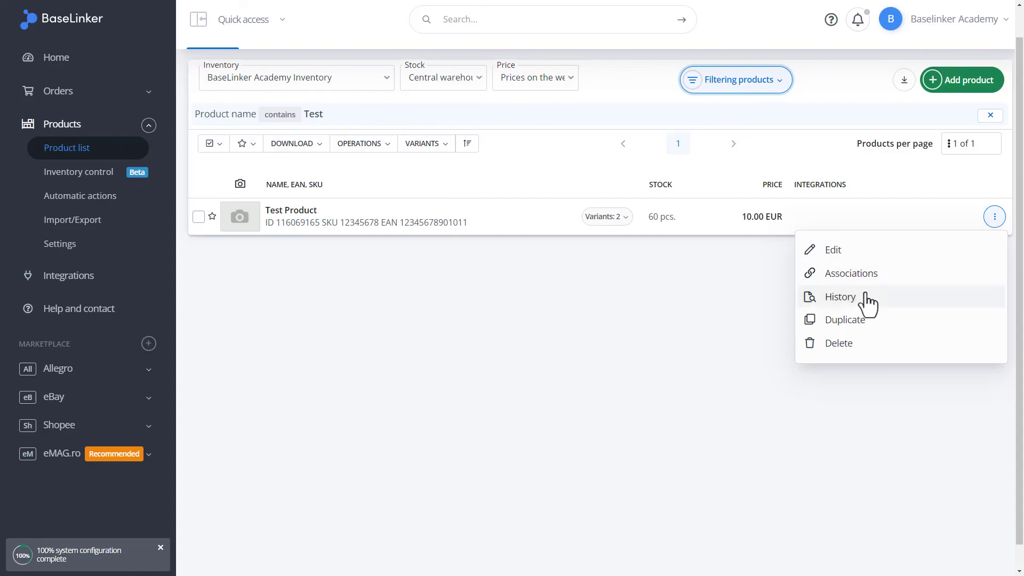
pyautogui.click(841, 297)
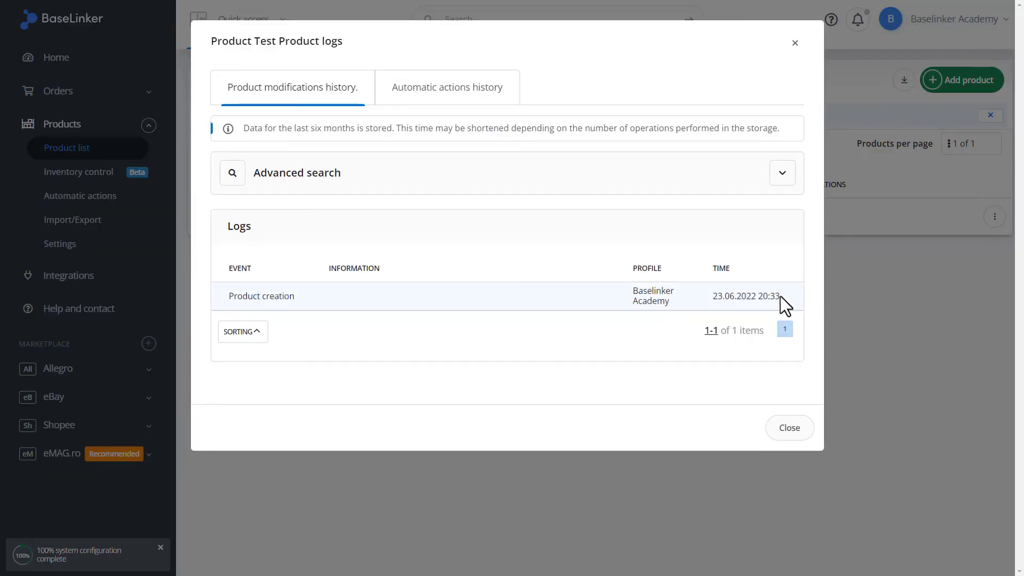
pyautogui.moveTo(780, 296); pyautogui.dragTo(716, 296)
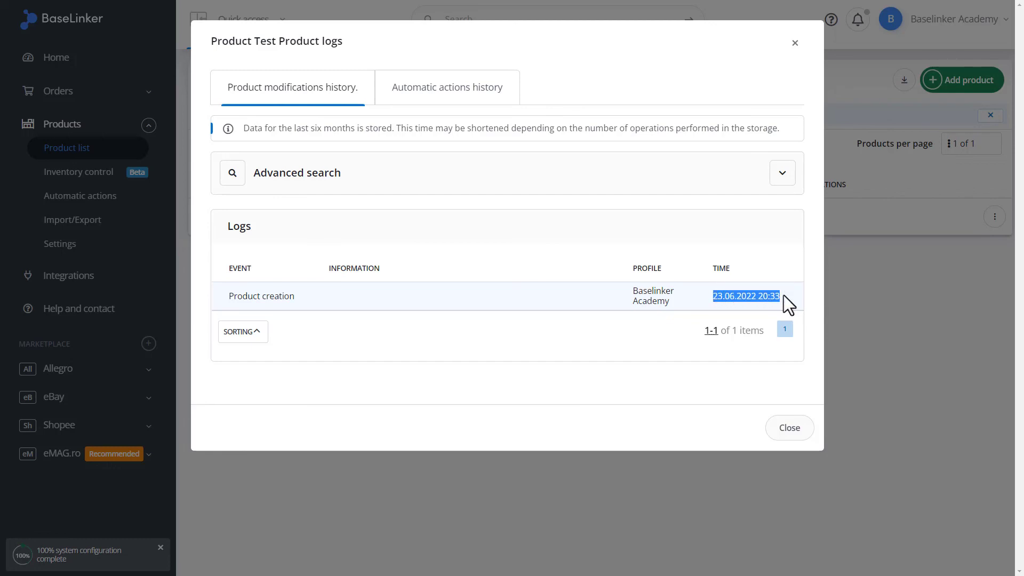
# Close the change log and delete Test Product, confirming the deletion
pyautogui.click(791, 428)
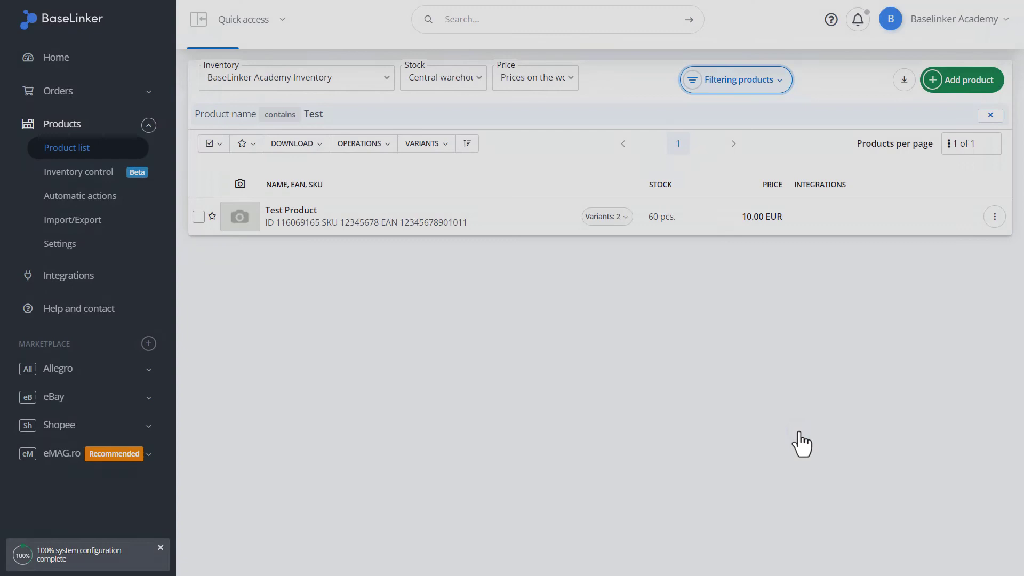
pyautogui.click(993, 218)
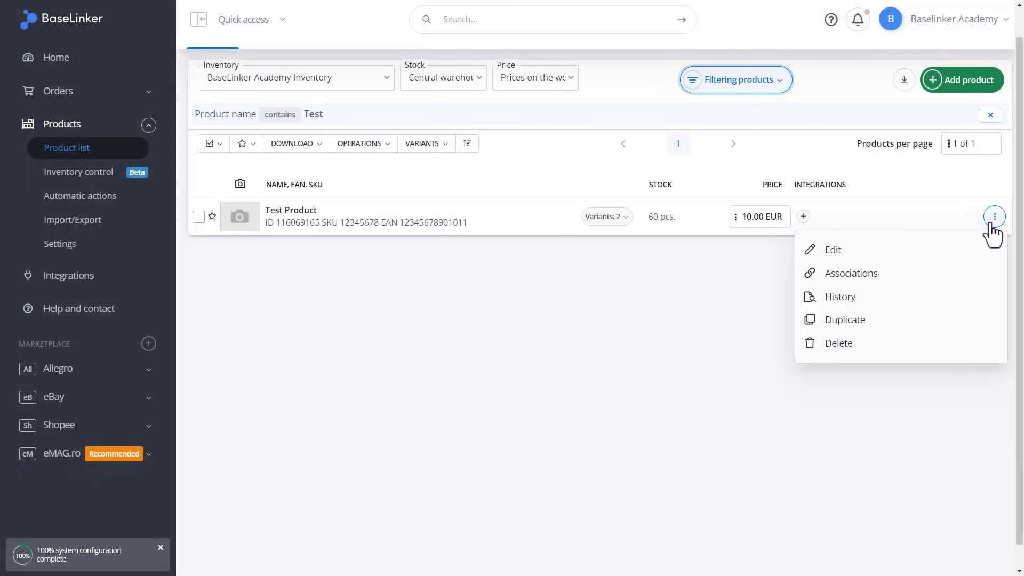
pyautogui.click(854, 343)
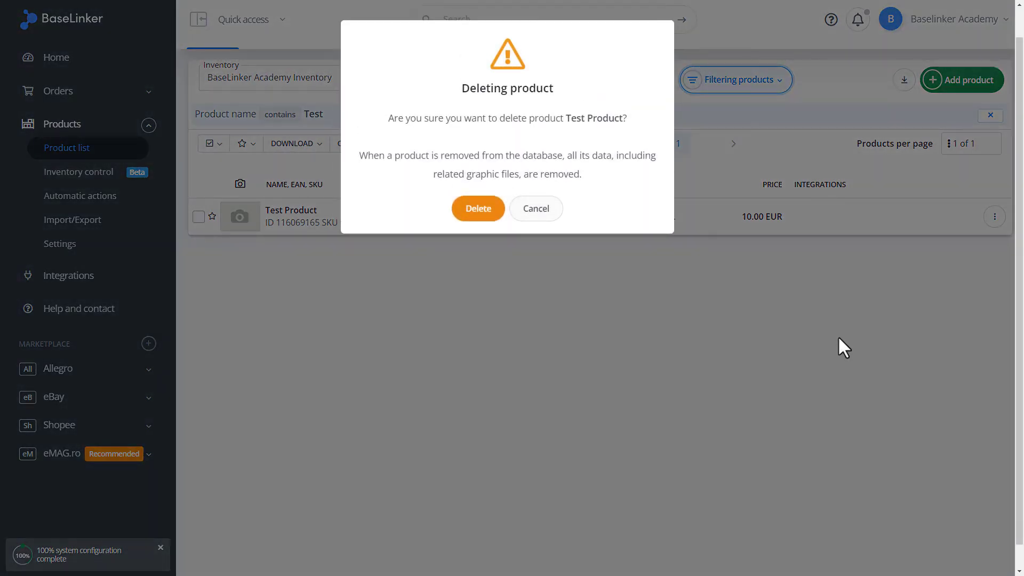
pyautogui.click(478, 209)
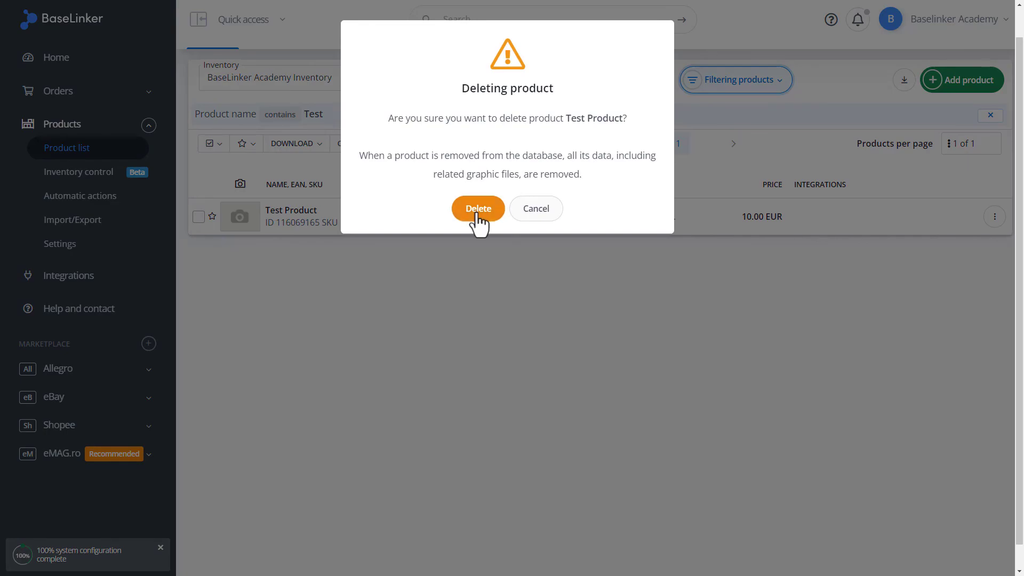